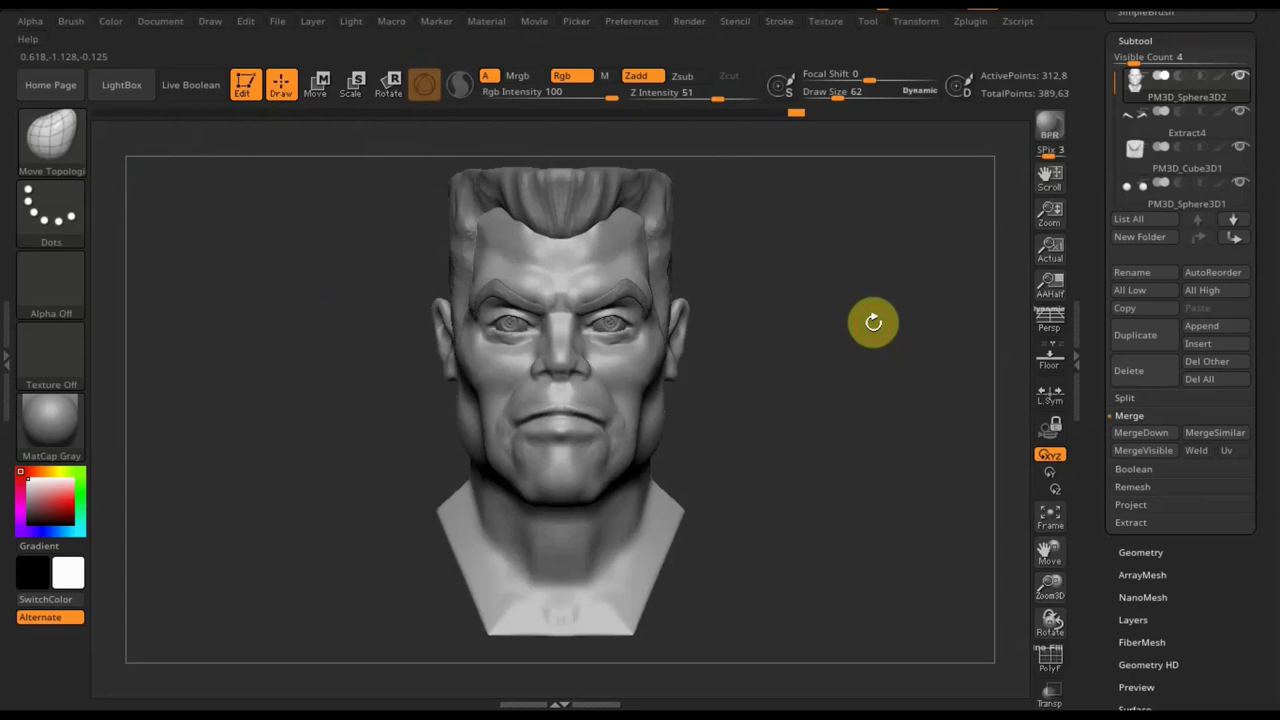
- Open the Movie menu to show the ZLogoMovieTexture overlay image at 48×48
click(530, 21)
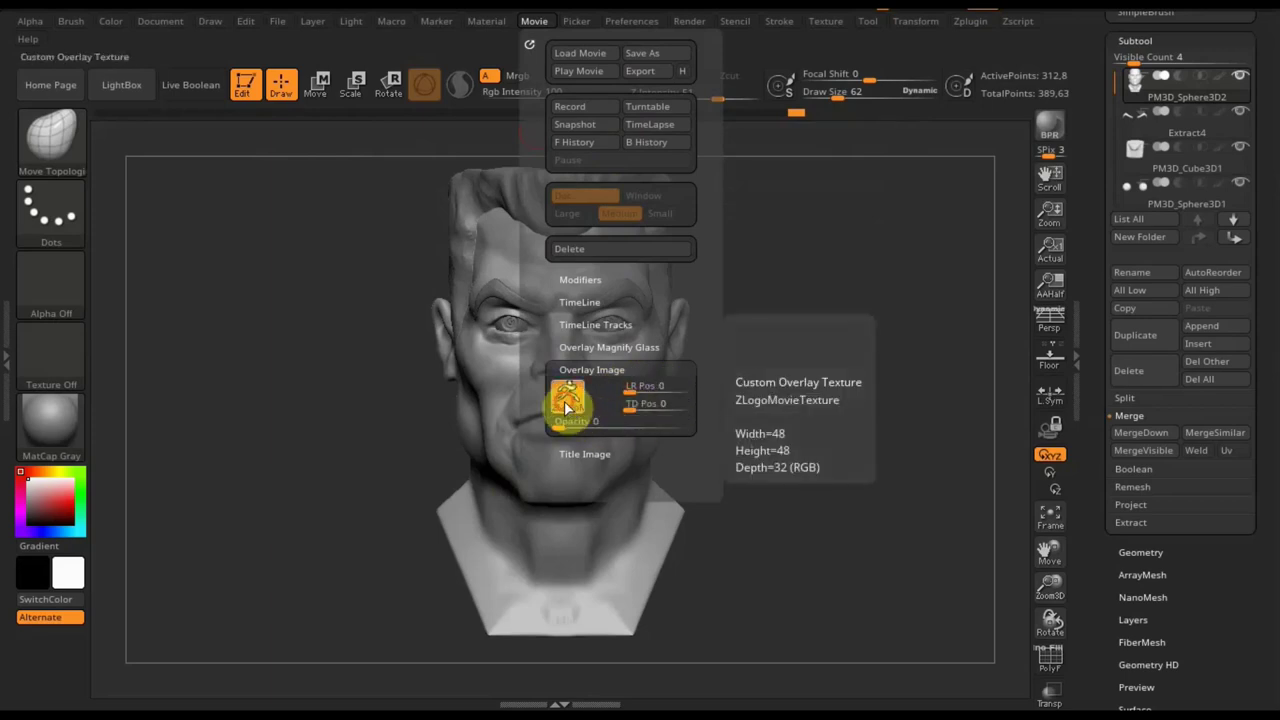
- Keep the default ZBrush logo for the overlay and title images, with title texture off, then close the Movie menu
click(569, 396)
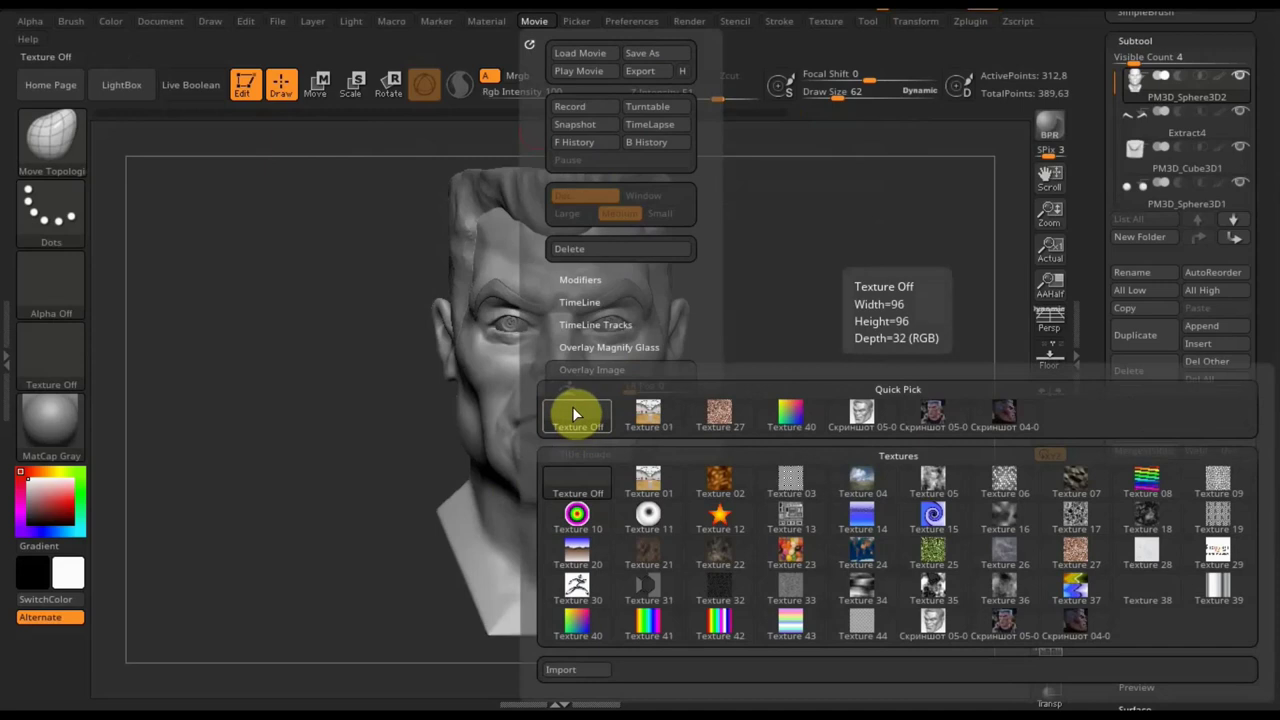
click(574, 412)
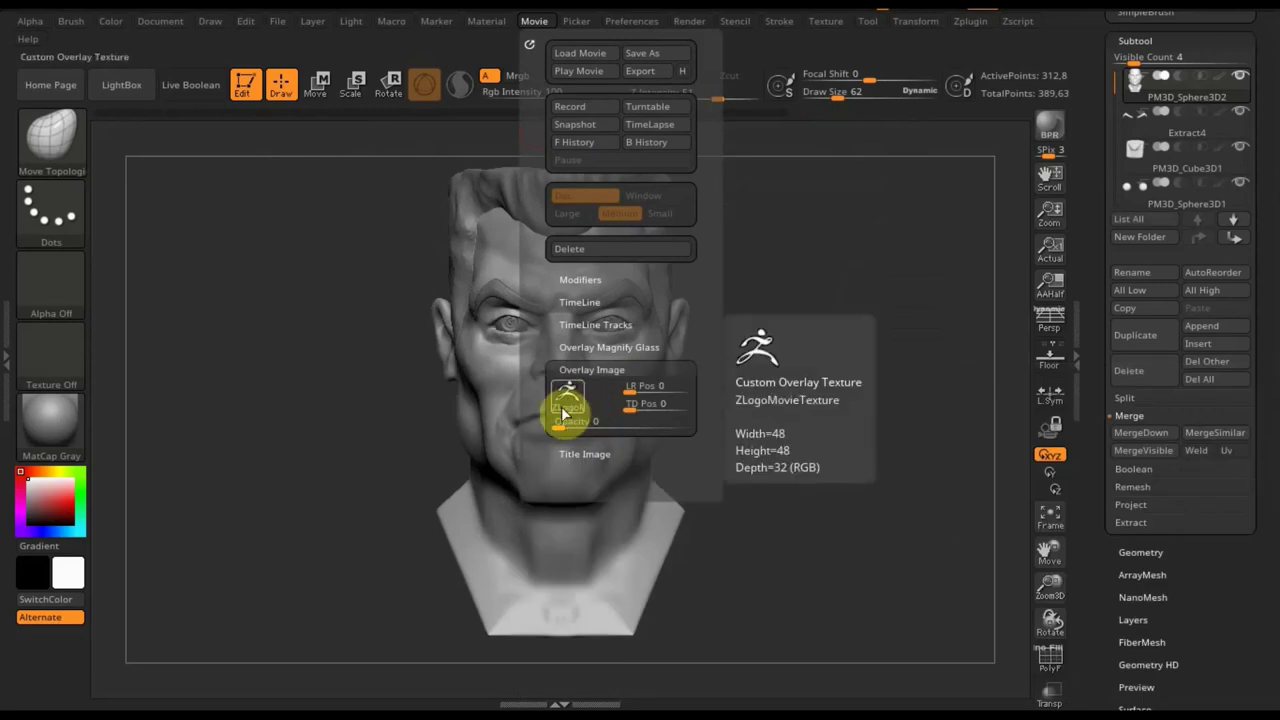
click(596, 454)
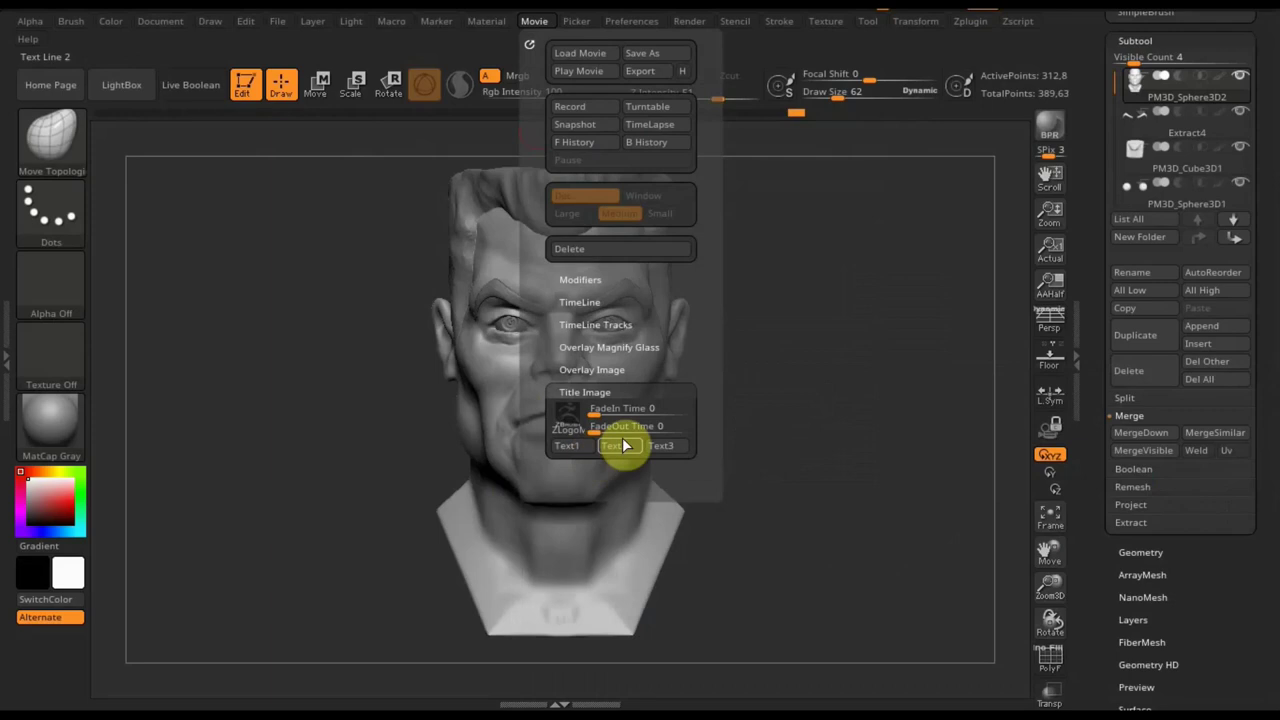
click(574, 421)
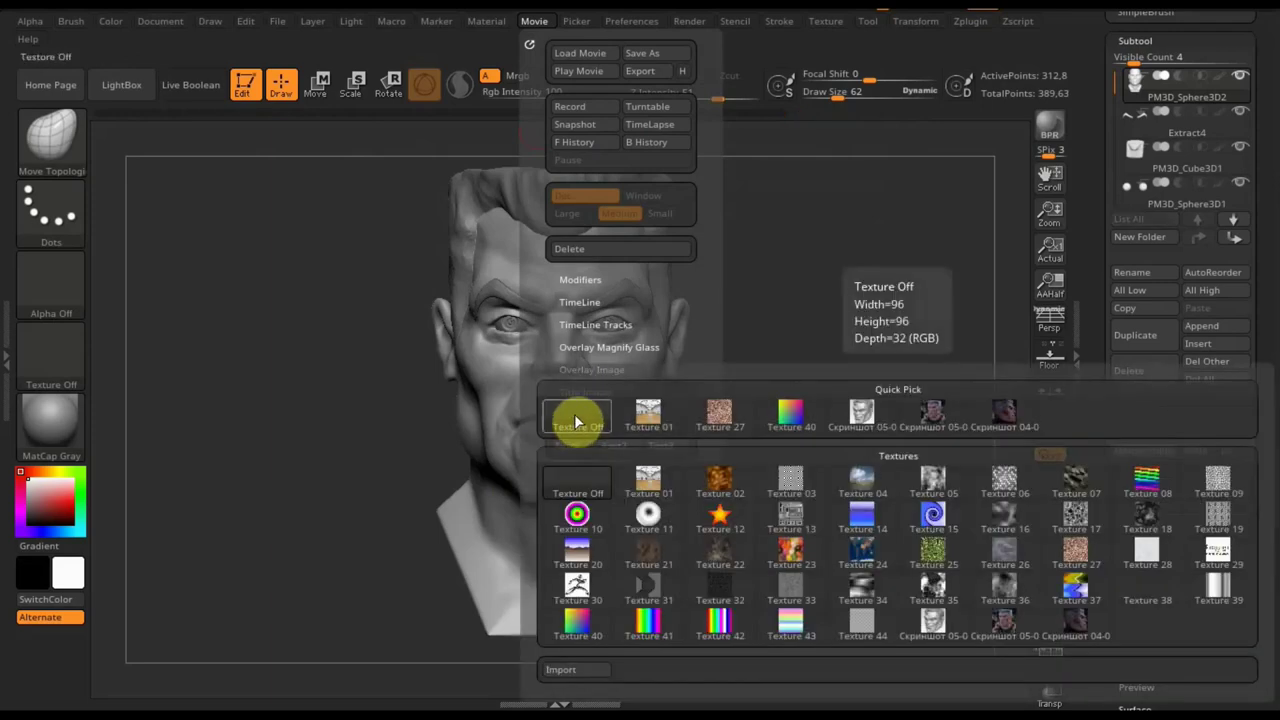
click(575, 418)
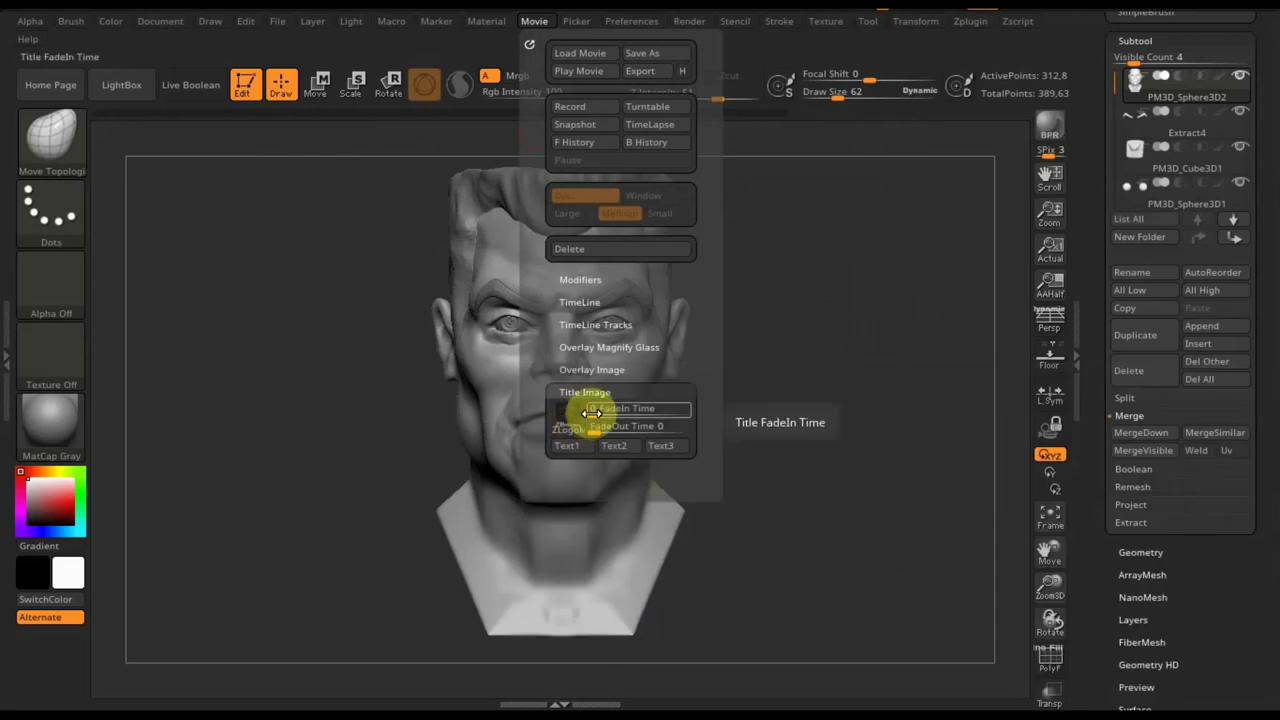
click(540, 420)
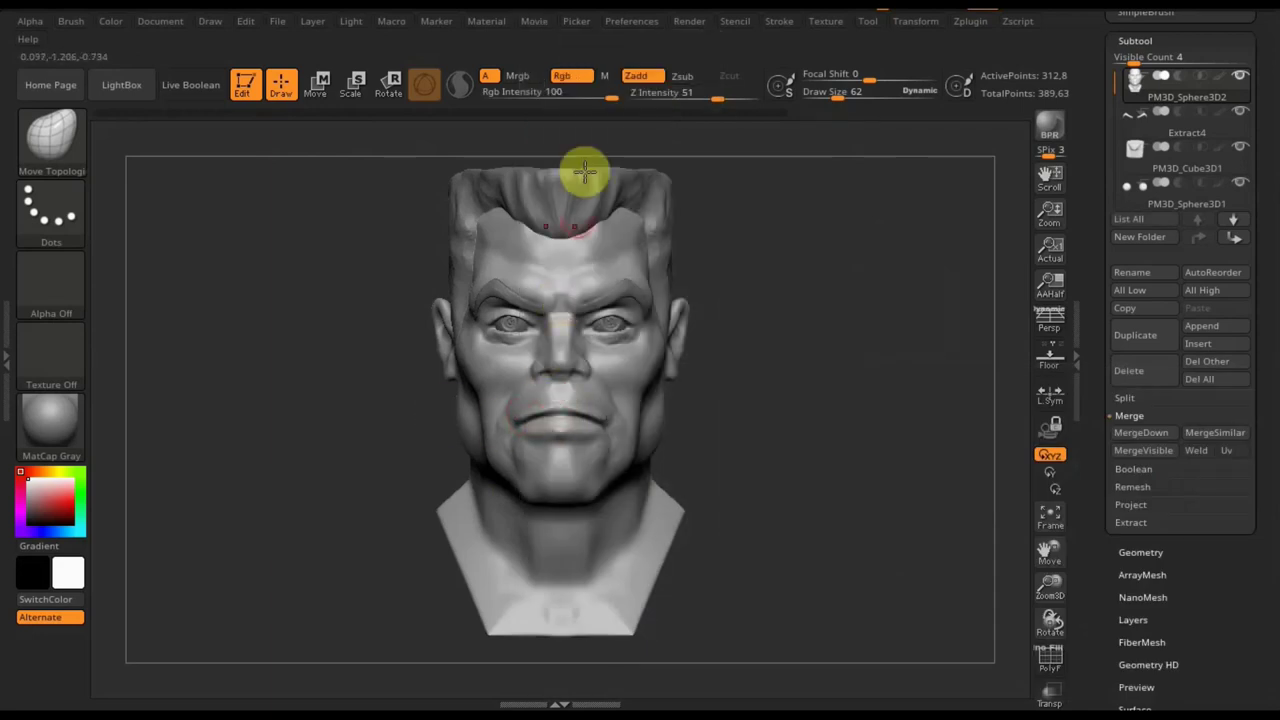
- Export the movie from the Movie menu and browse into C:\Program Files
click(535, 21)
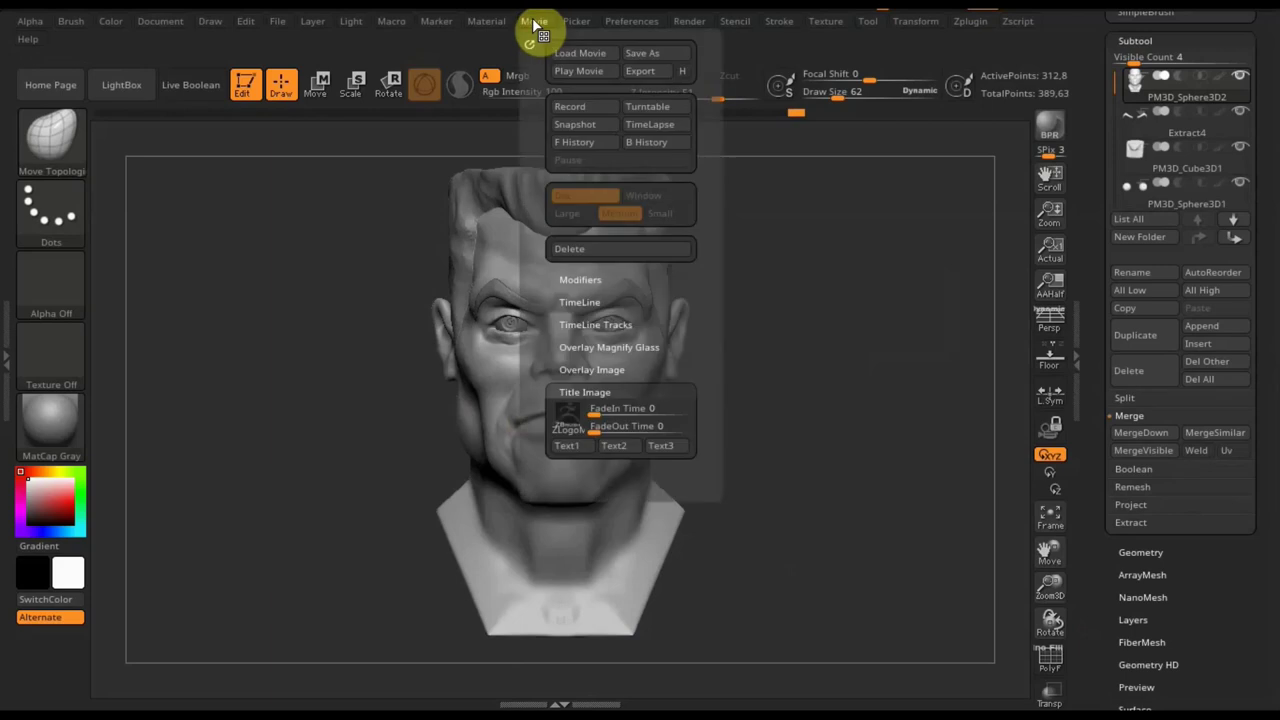
click(635, 70)
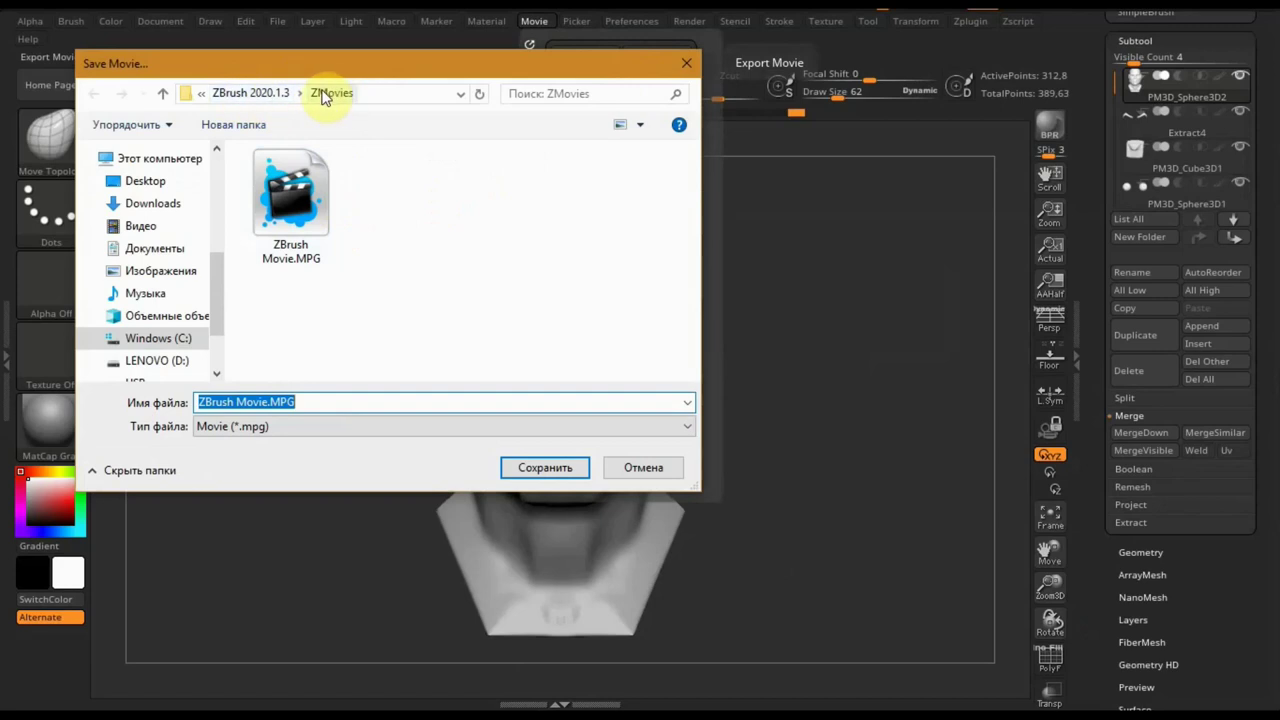
click(152, 342)
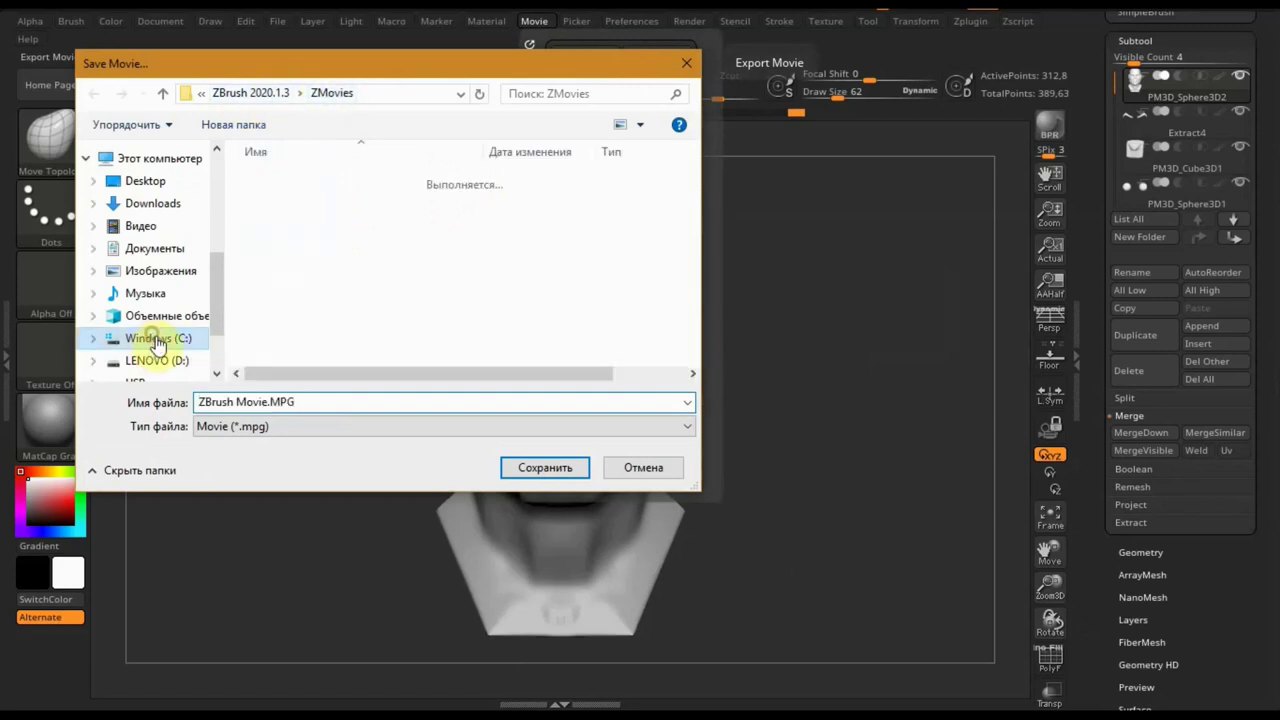
scroll(284, 285, down, 3)
scroll(285, 285, down, 1)
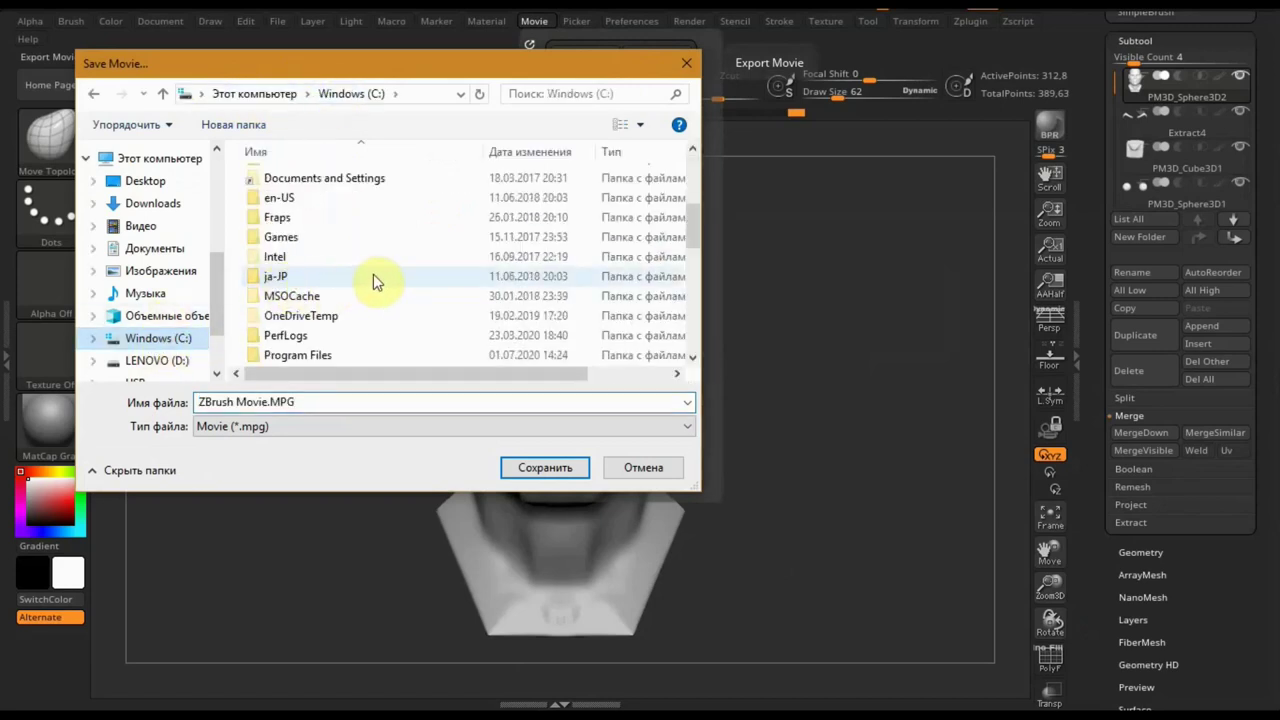
scroll(331, 277, down, 2)
scroll(329, 280, down, 1)
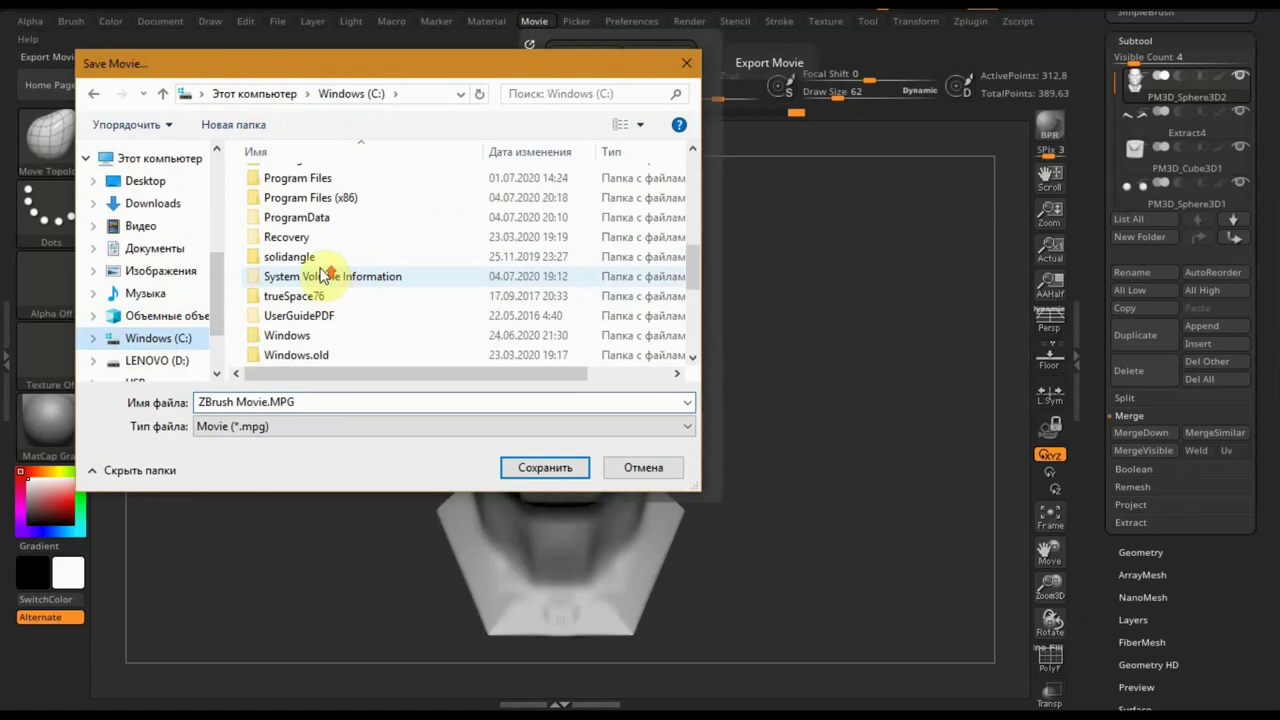
scroll(325, 265, up, 1)
double_click(310, 233)
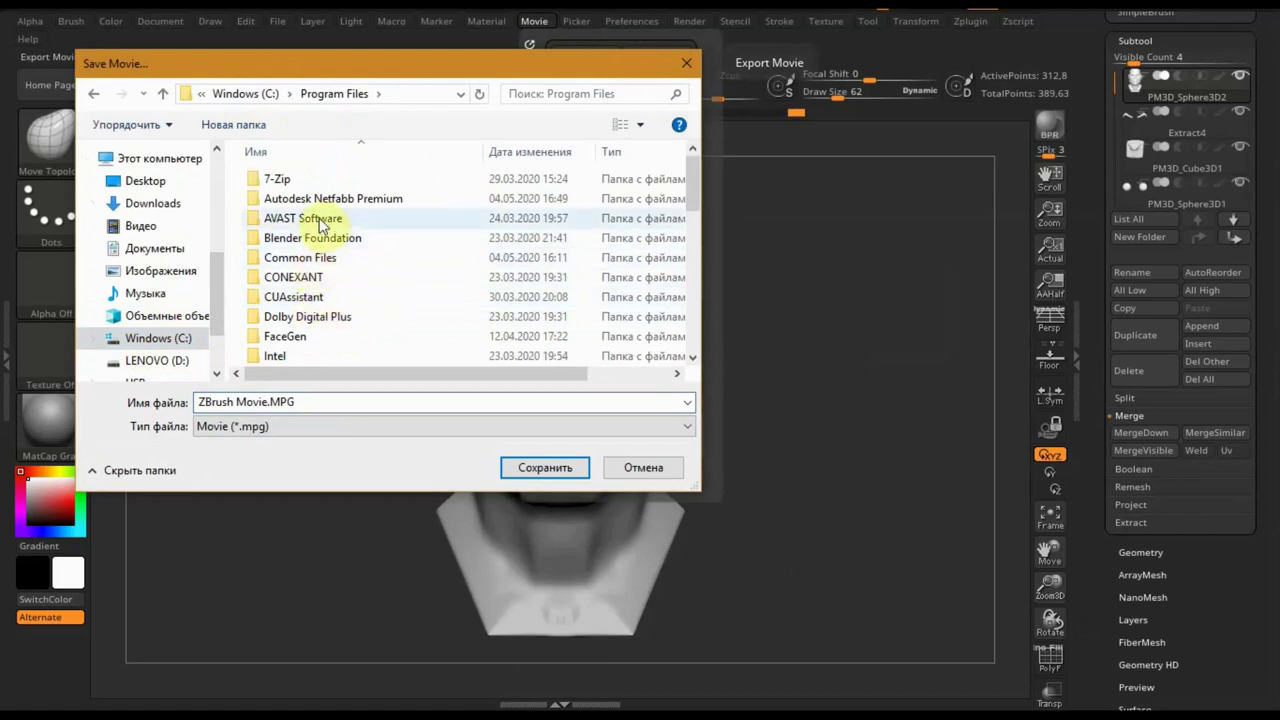
- Go through Pixologic and ZBrush 2020.1.3 into the ZMovies folder
scroll(320, 315, down, 2)
scroll(320, 305, down, 3)
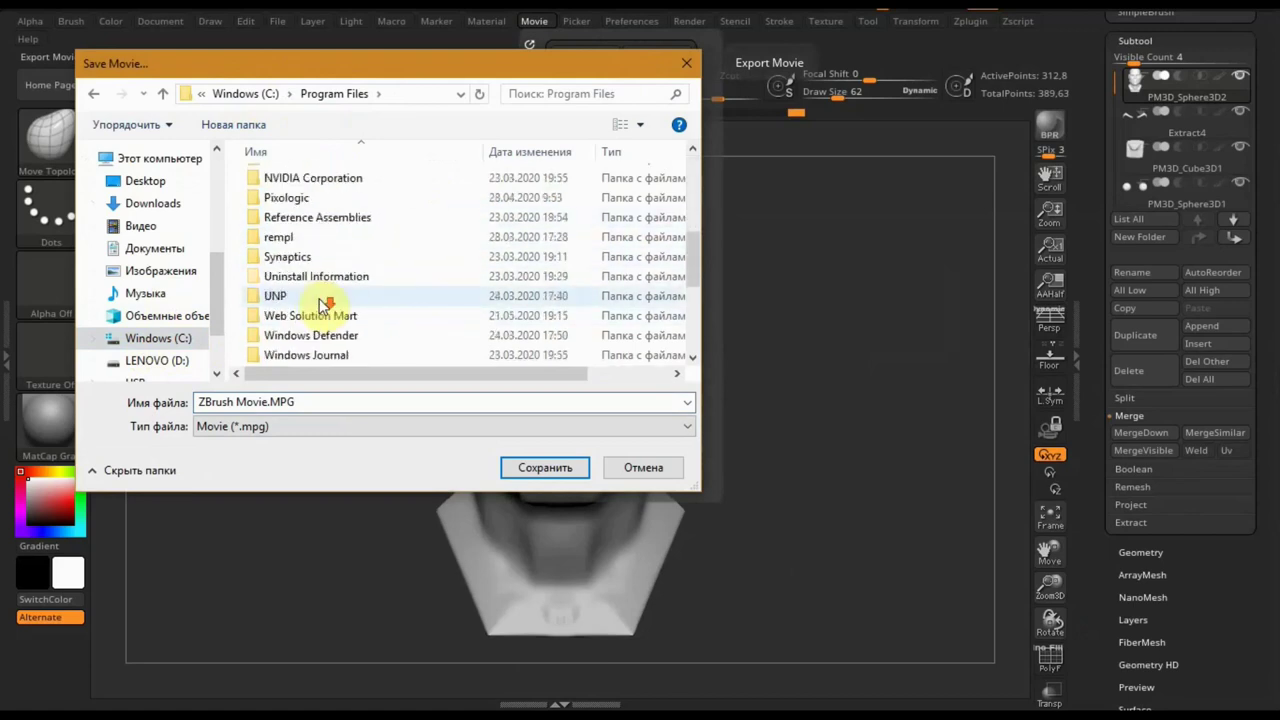
double_click(290, 198)
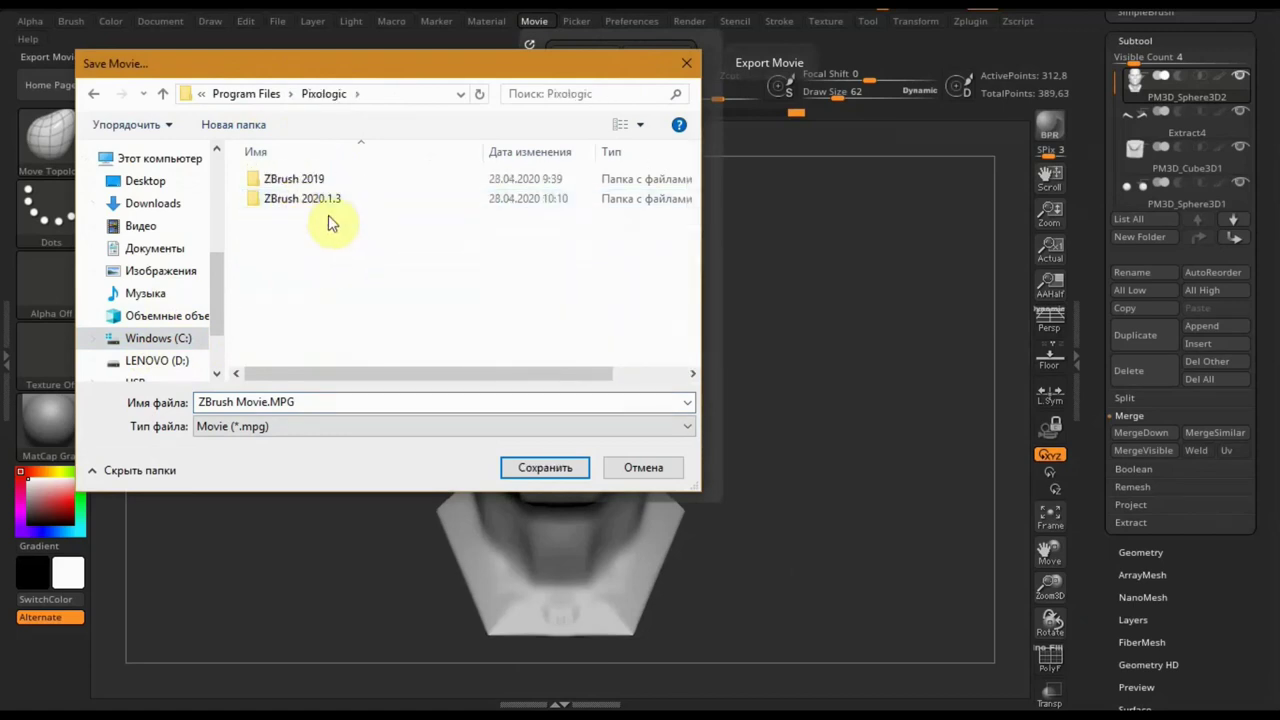
double_click(283, 203)
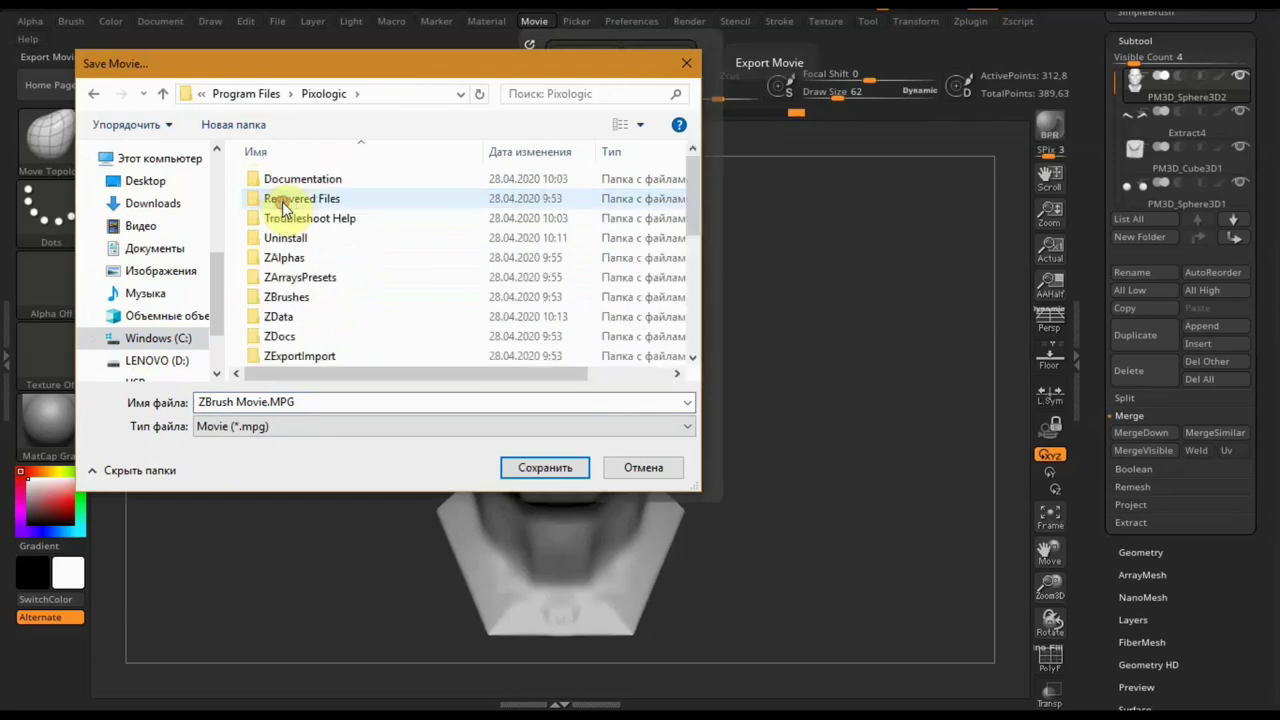
scroll(373, 270, down, 1)
scroll(373, 275, down, 1)
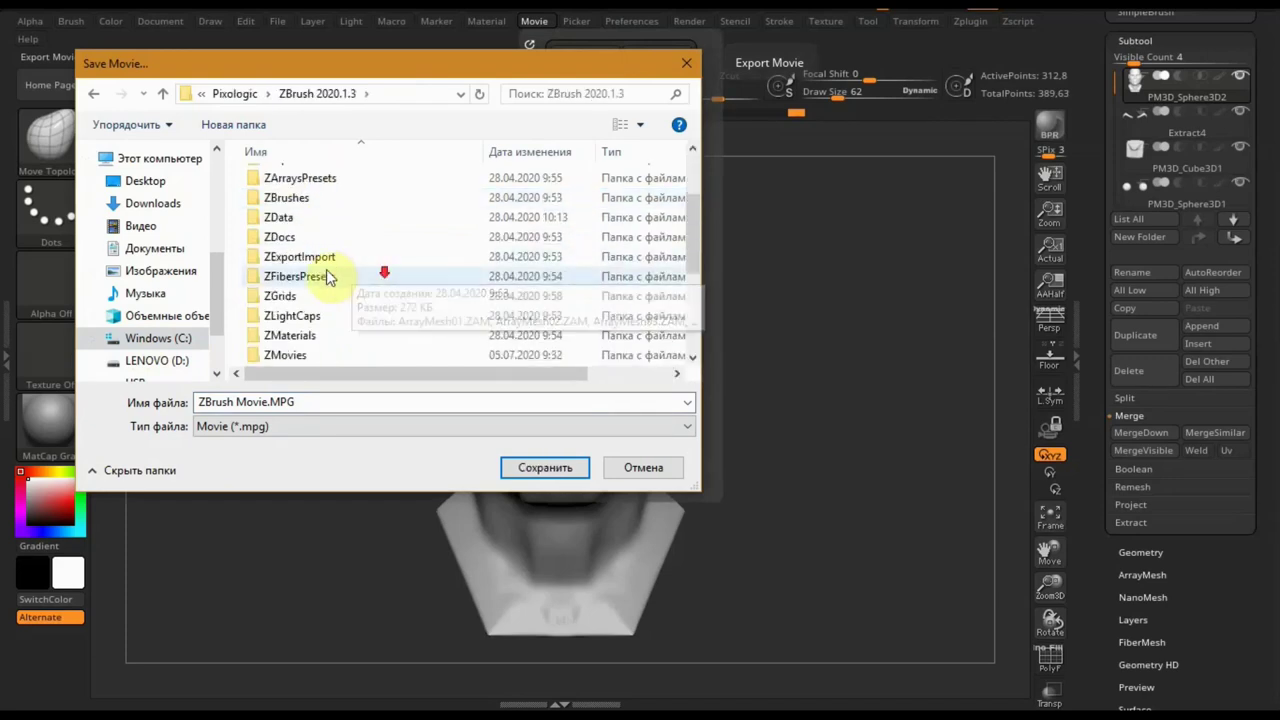
scroll(335, 272, down, 1)
double_click(287, 300)
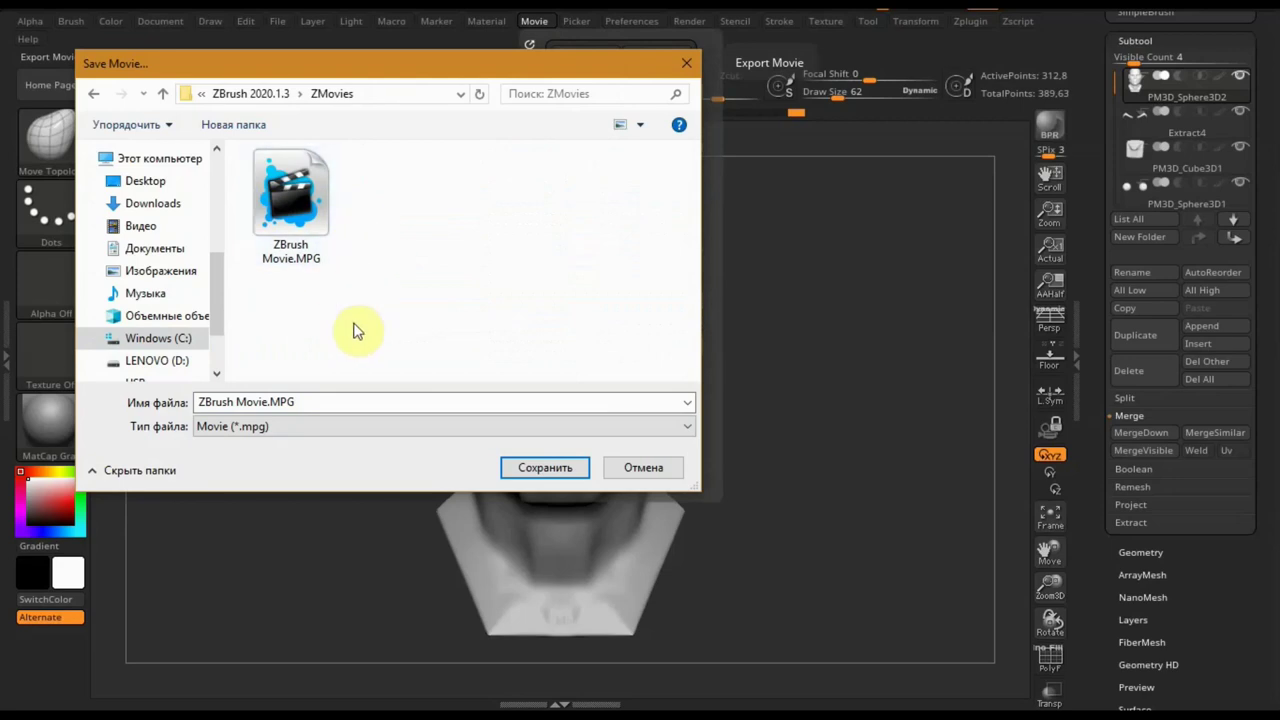
- Rename the movie file to 88888 and save it
triple_click(300, 402)
text(6)
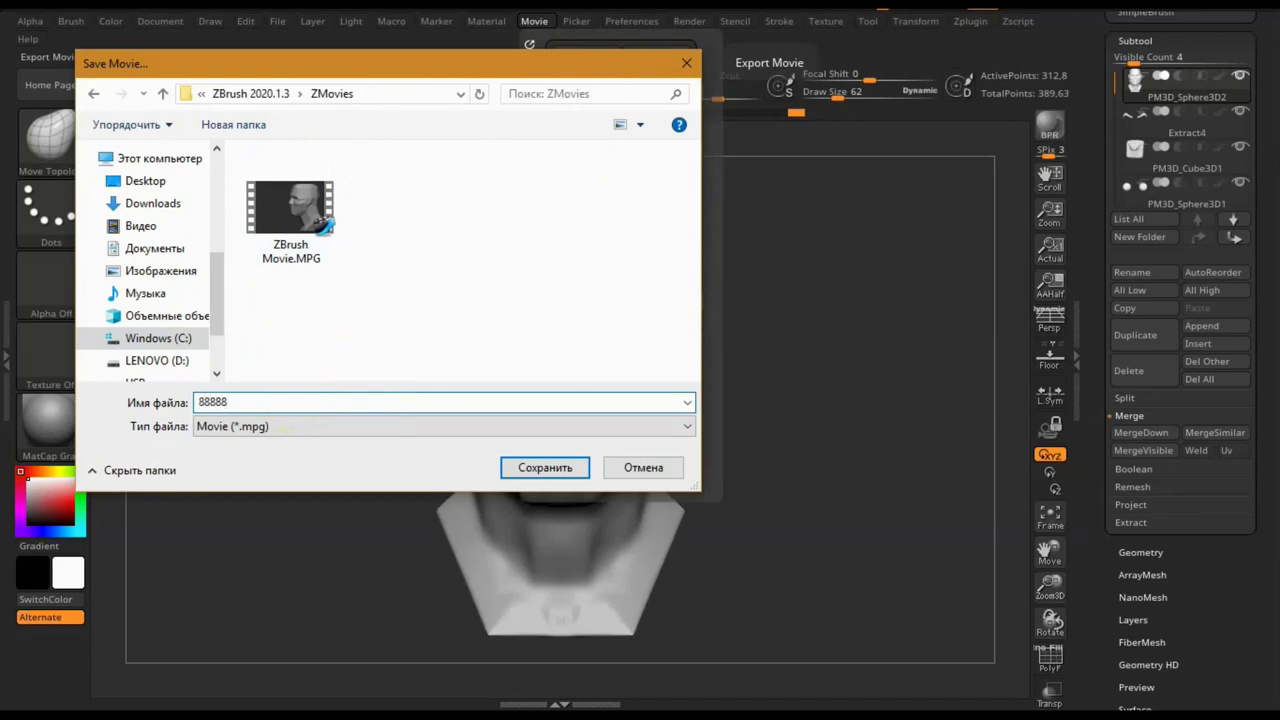
click(543, 472)
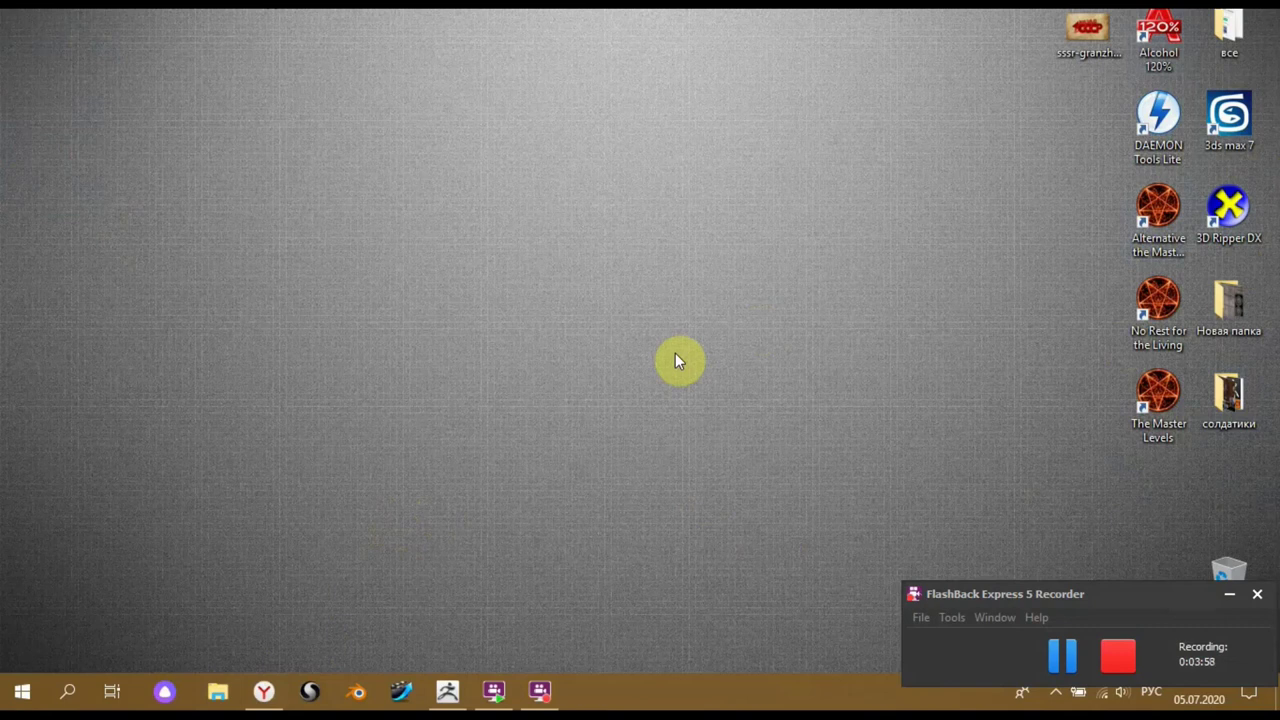
- Open a new File Explorer window with Win+E
key(super+e)
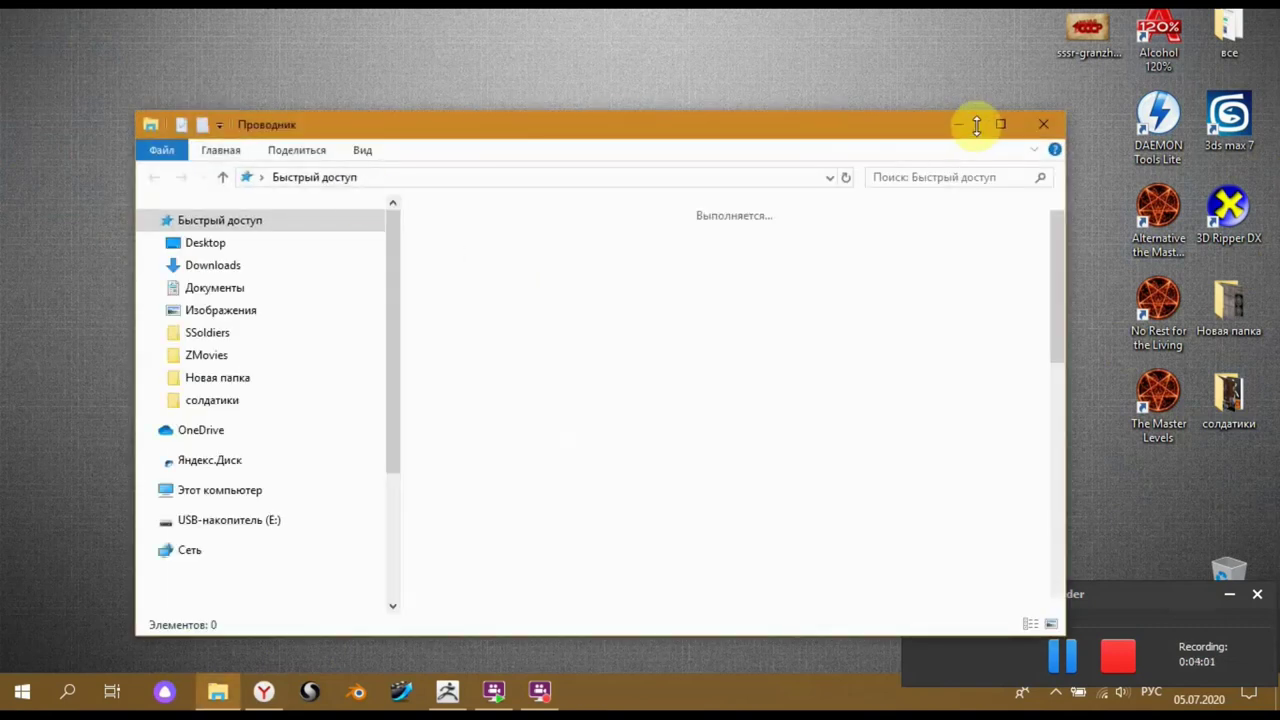
- Maximize File Explorer and browse to C:\Program Files\Pixologic\ZBrush 2020.1.3\ZMovies
click(1000, 124)
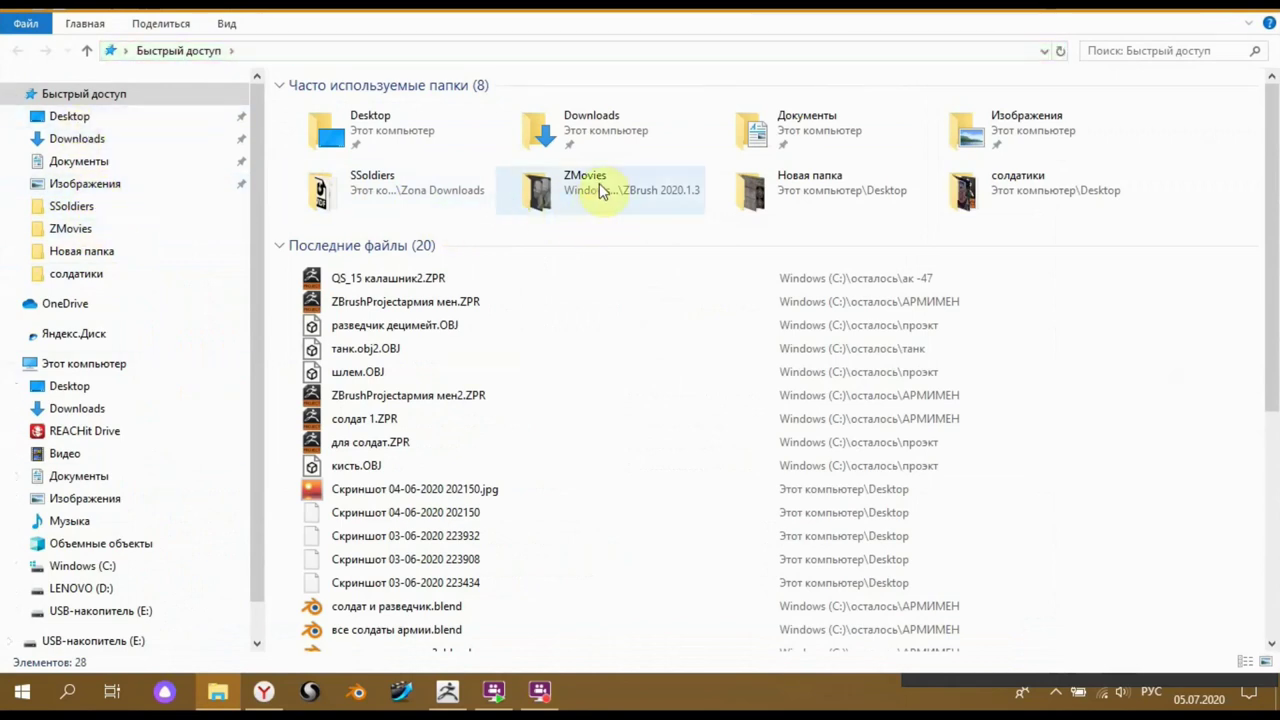
scroll(115, 540, down, 1)
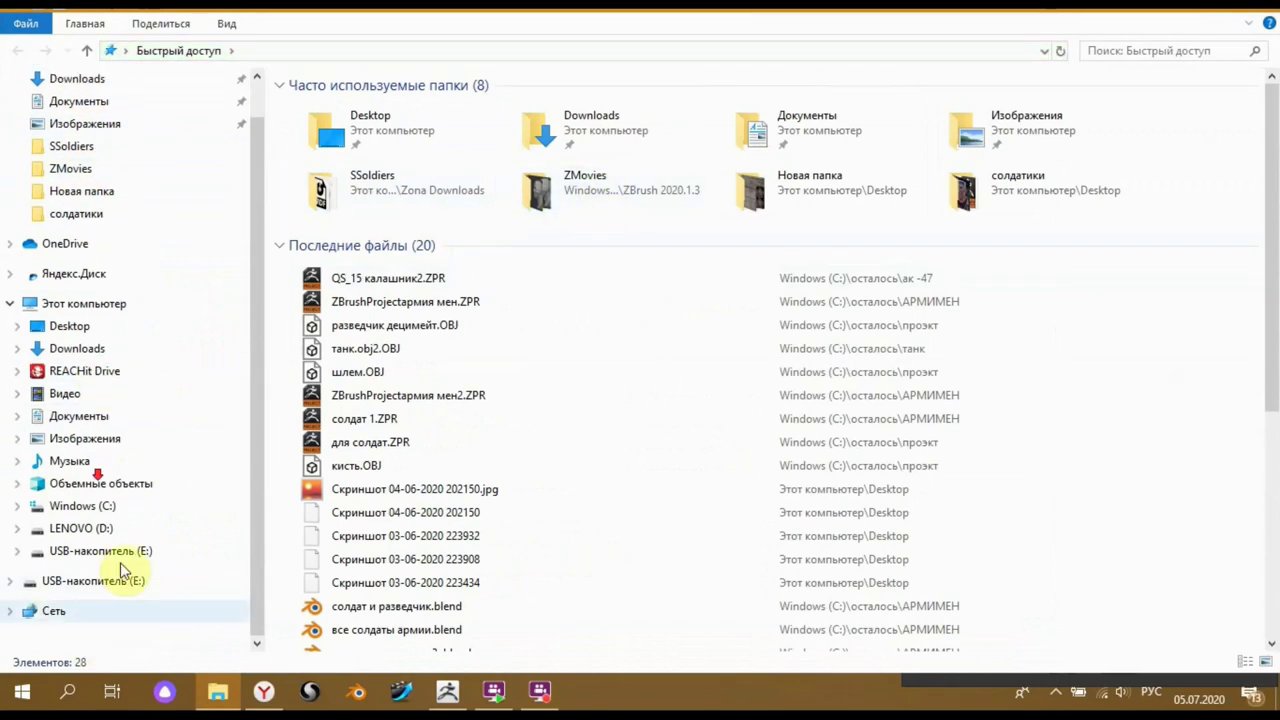
click(95, 506)
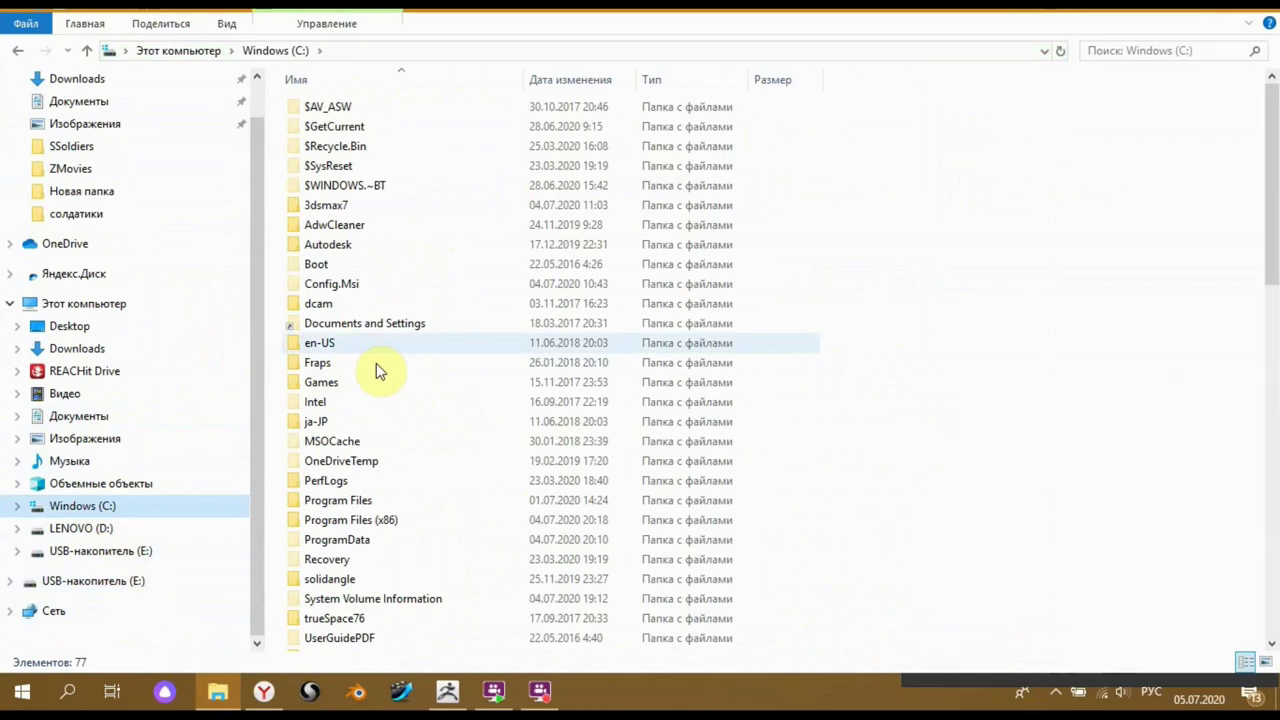
double_click(345, 505)
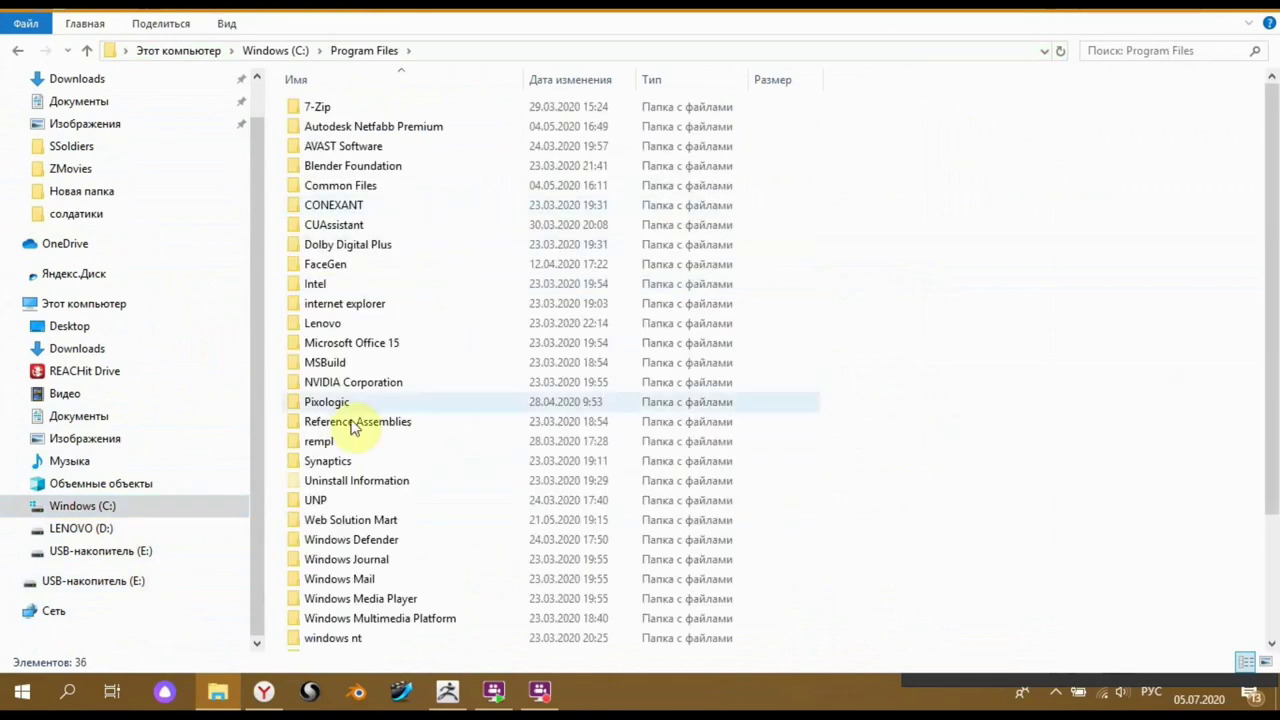
click(328, 403)
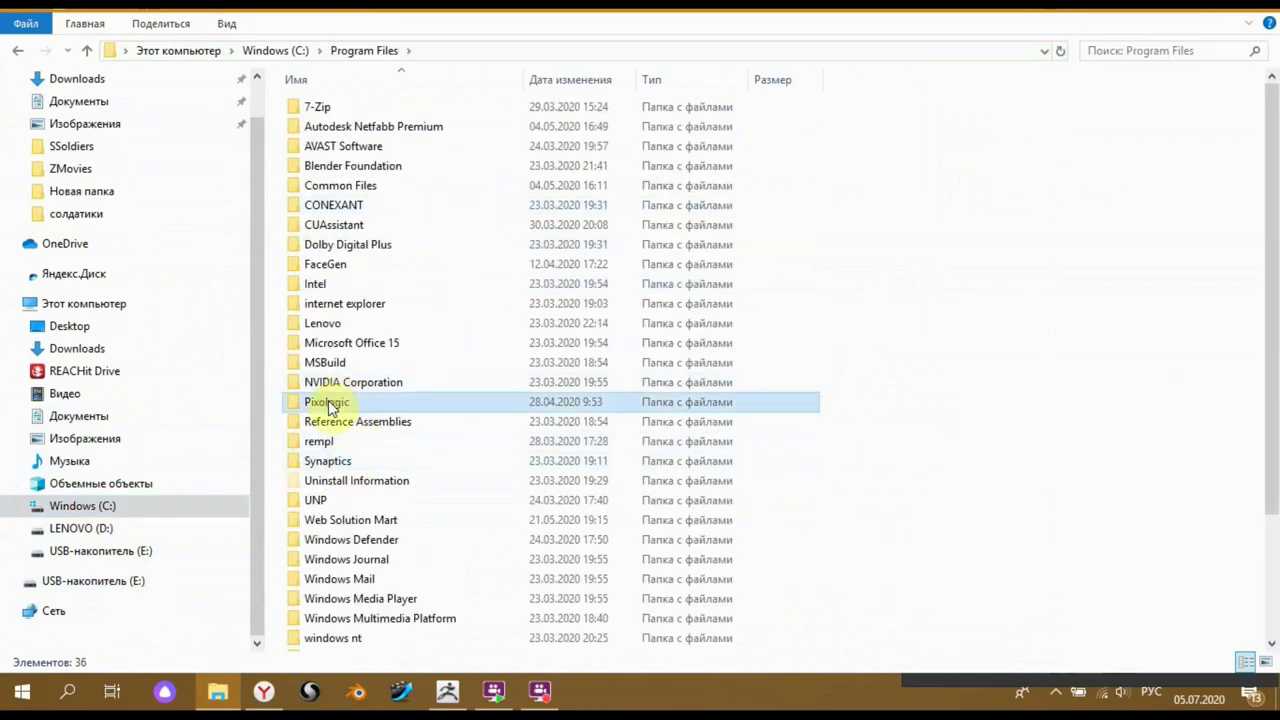
double_click(328, 403)
double_click(338, 128)
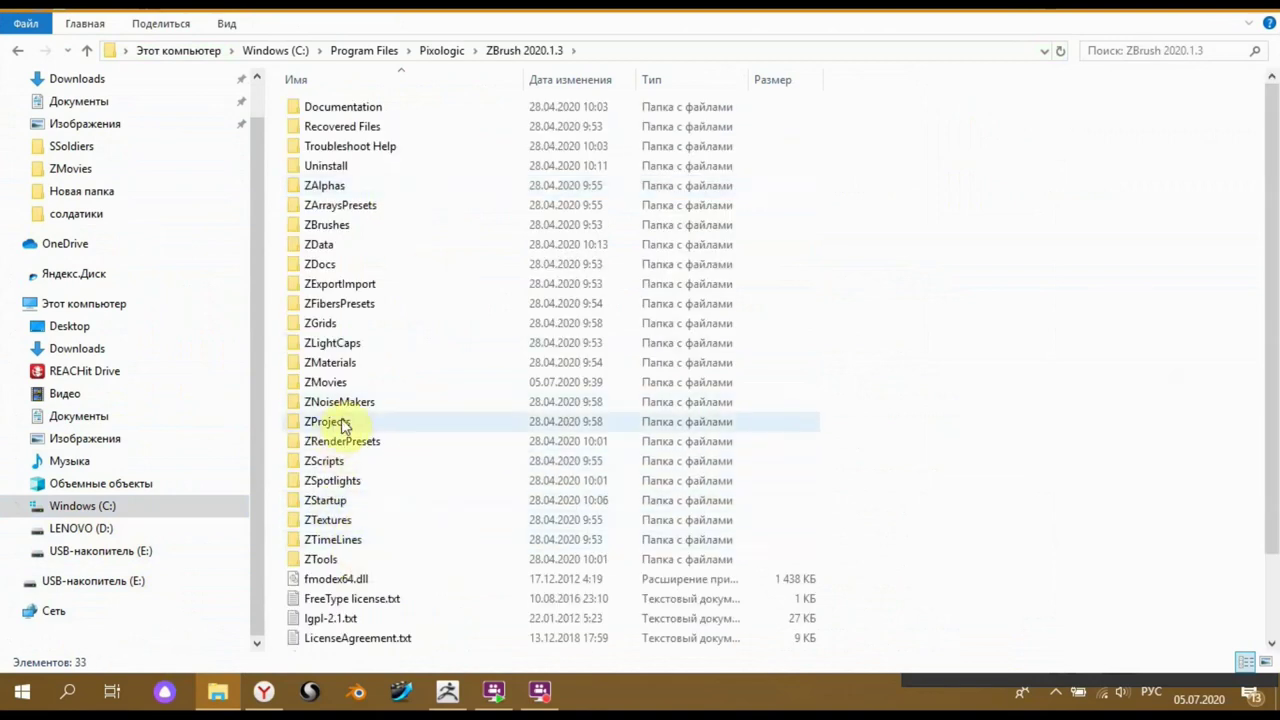
double_click(332, 382)
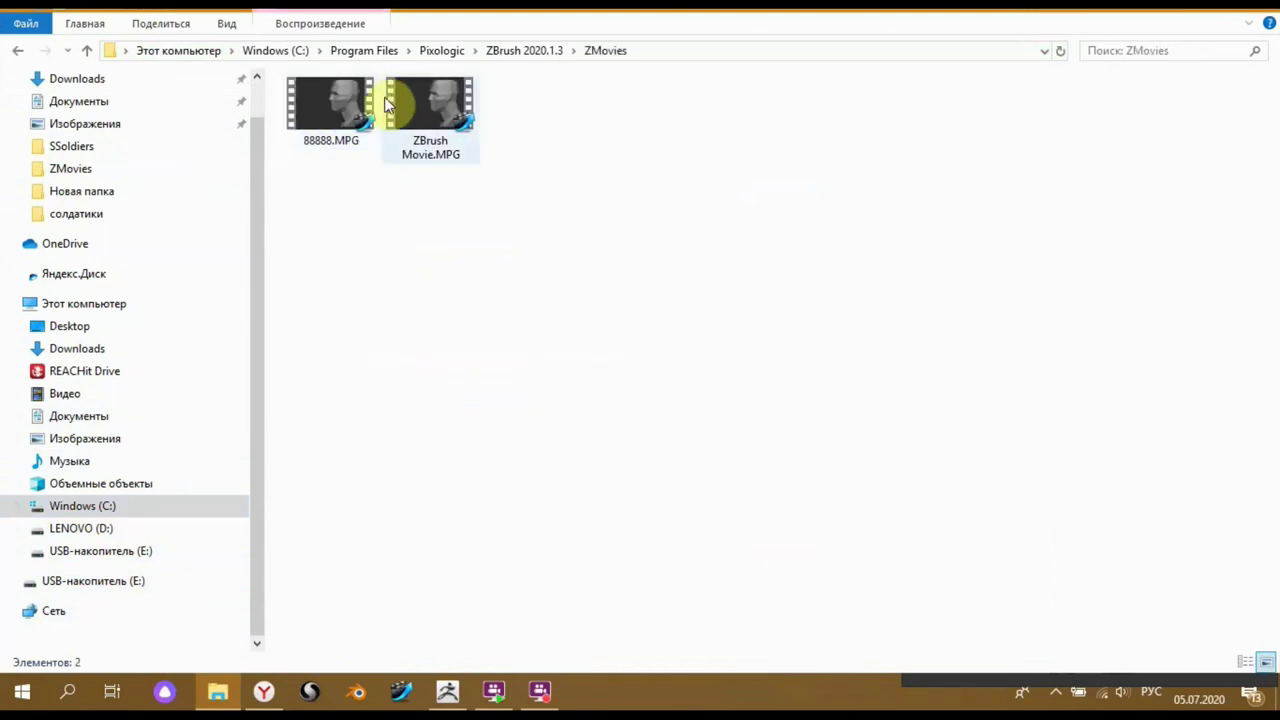
- Drag ZBrush Movie.MPG onto the desktop and close the ZMovies window
click(1222, 10)
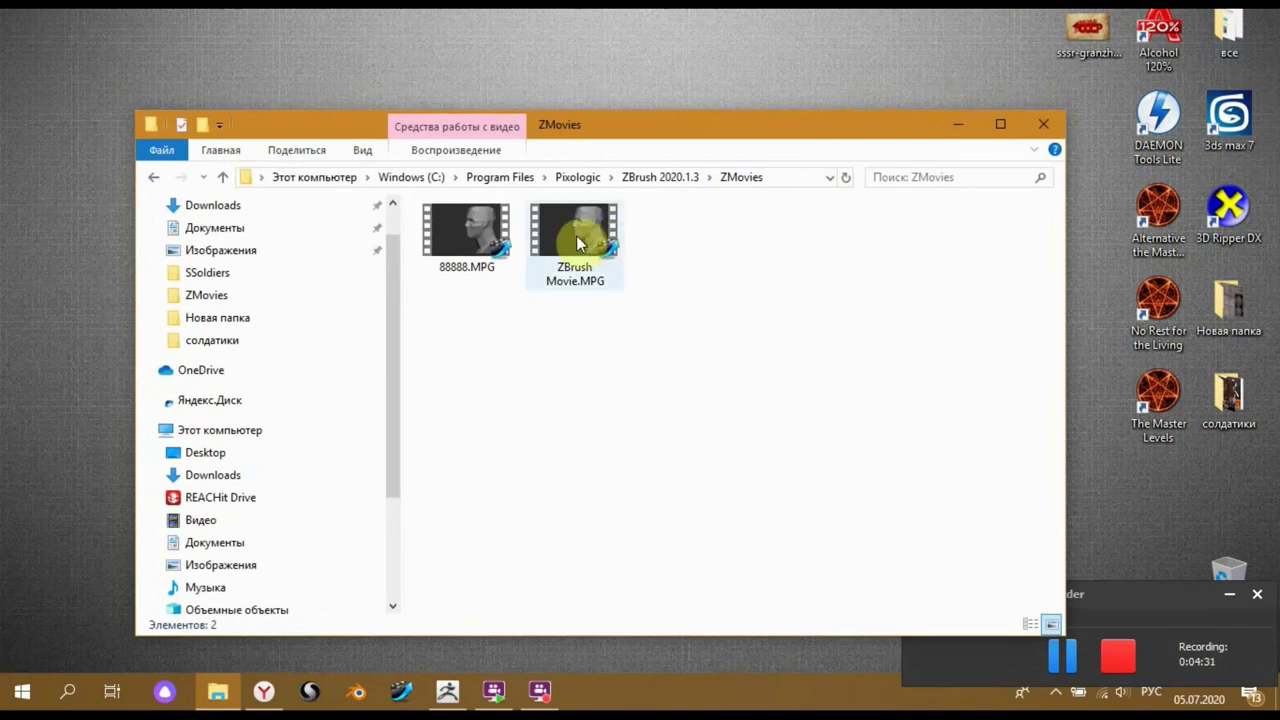
drag(575, 235, 52, 289)
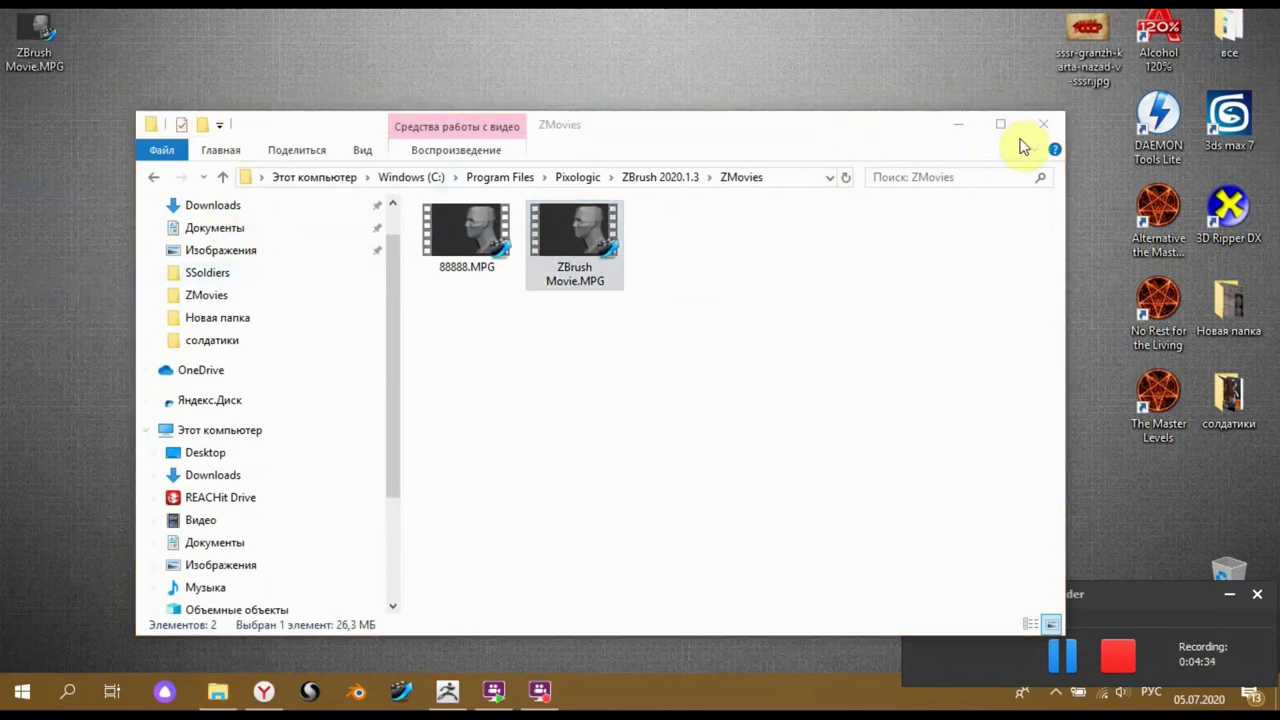
click(1046, 126)
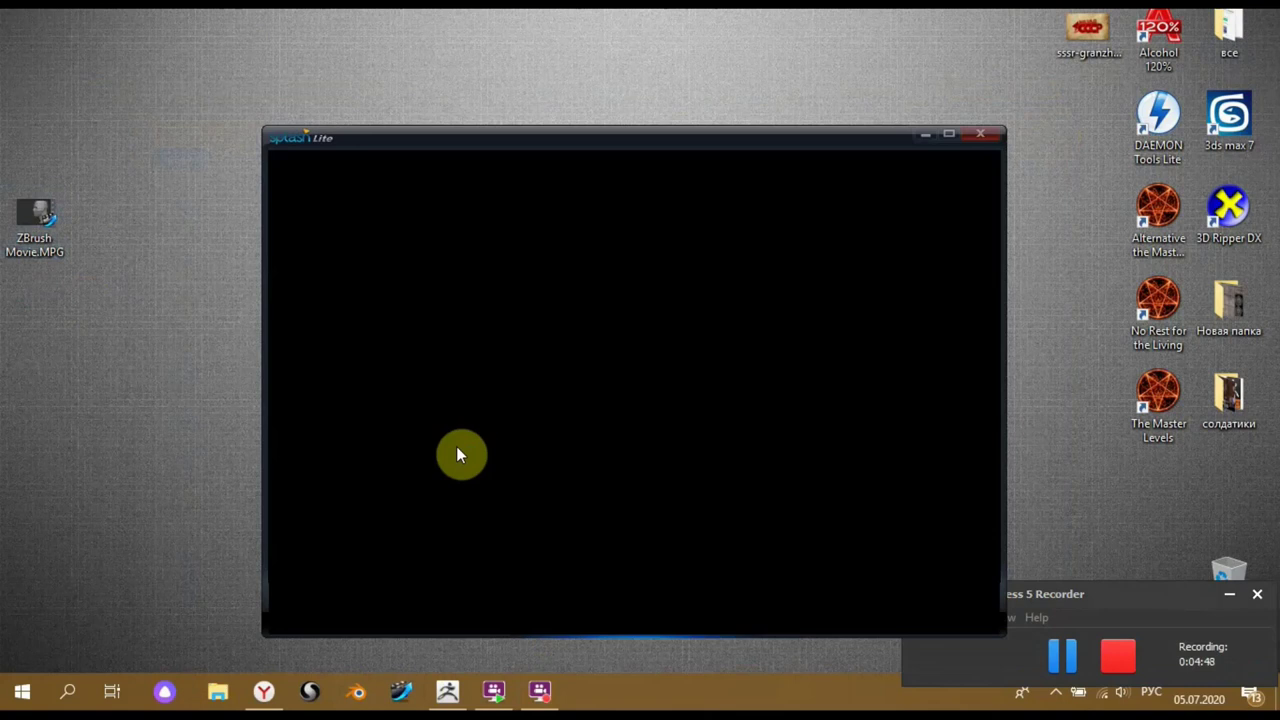
- Drop ZBrush Movie.MPG into Splash Lite and dismiss the 'Не удалось открыть файл!' error
drag(47, 220, 417, 317)
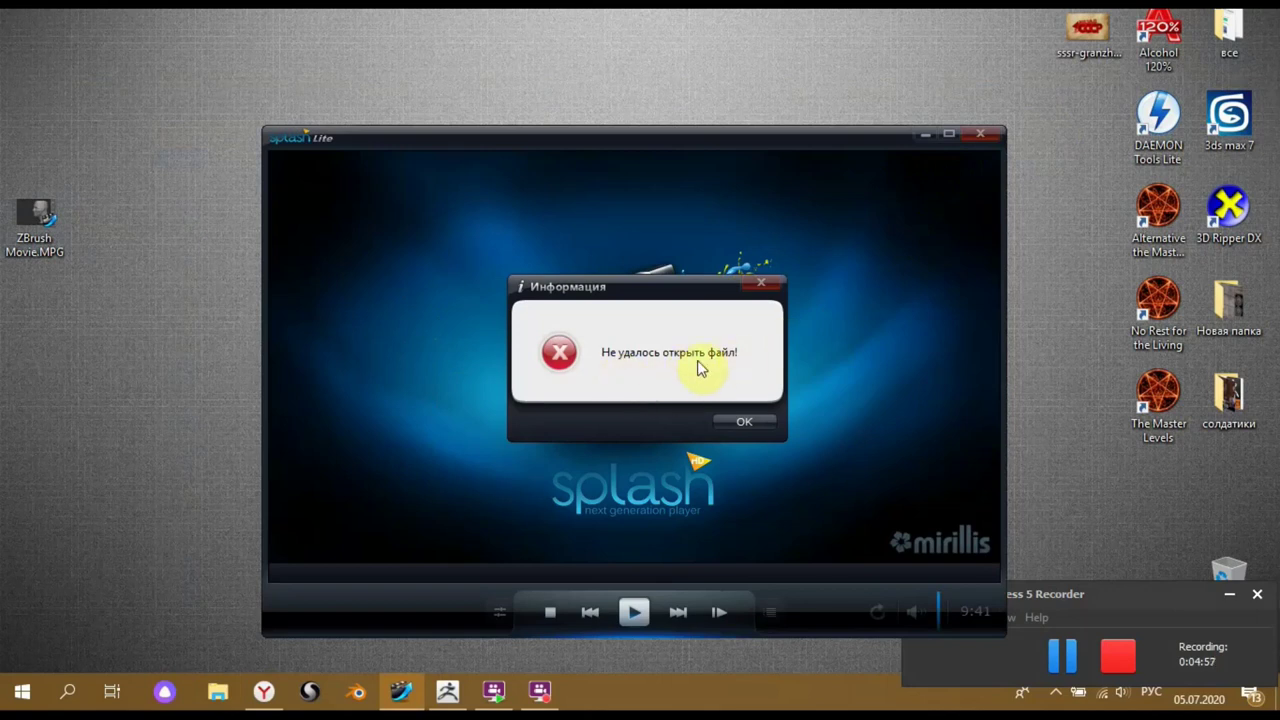
click(745, 423)
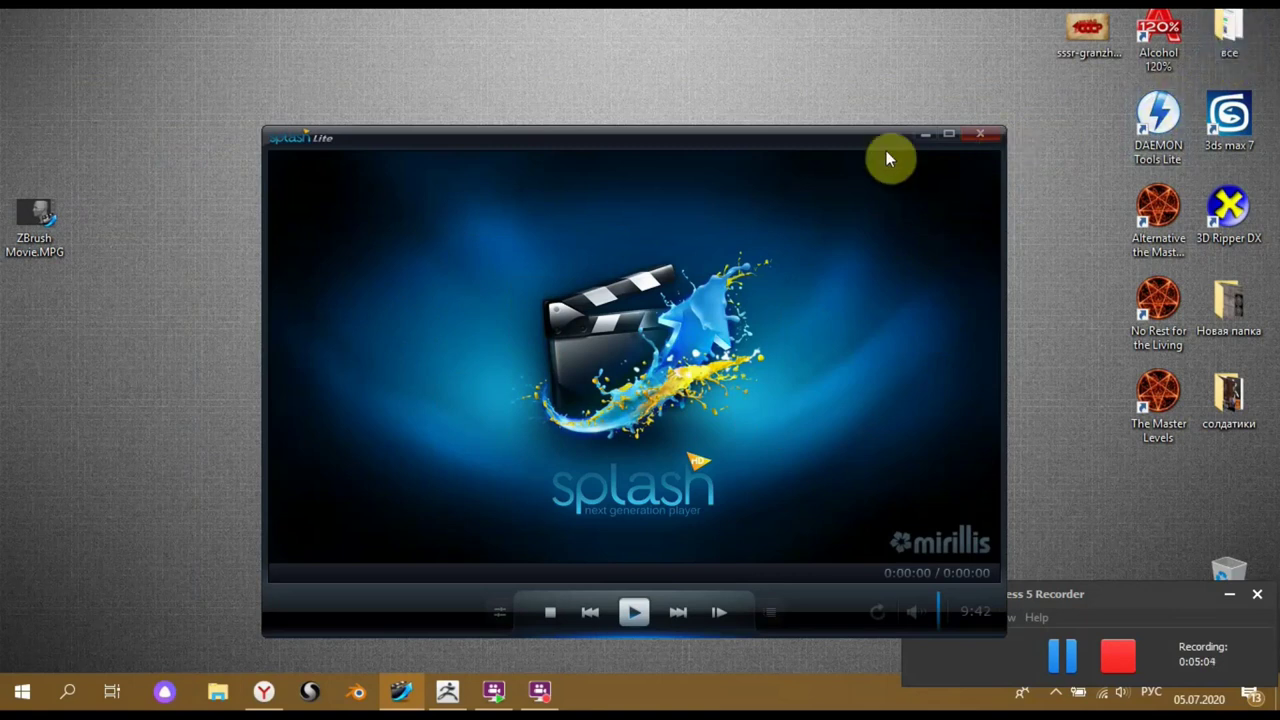
click(1232, 35)
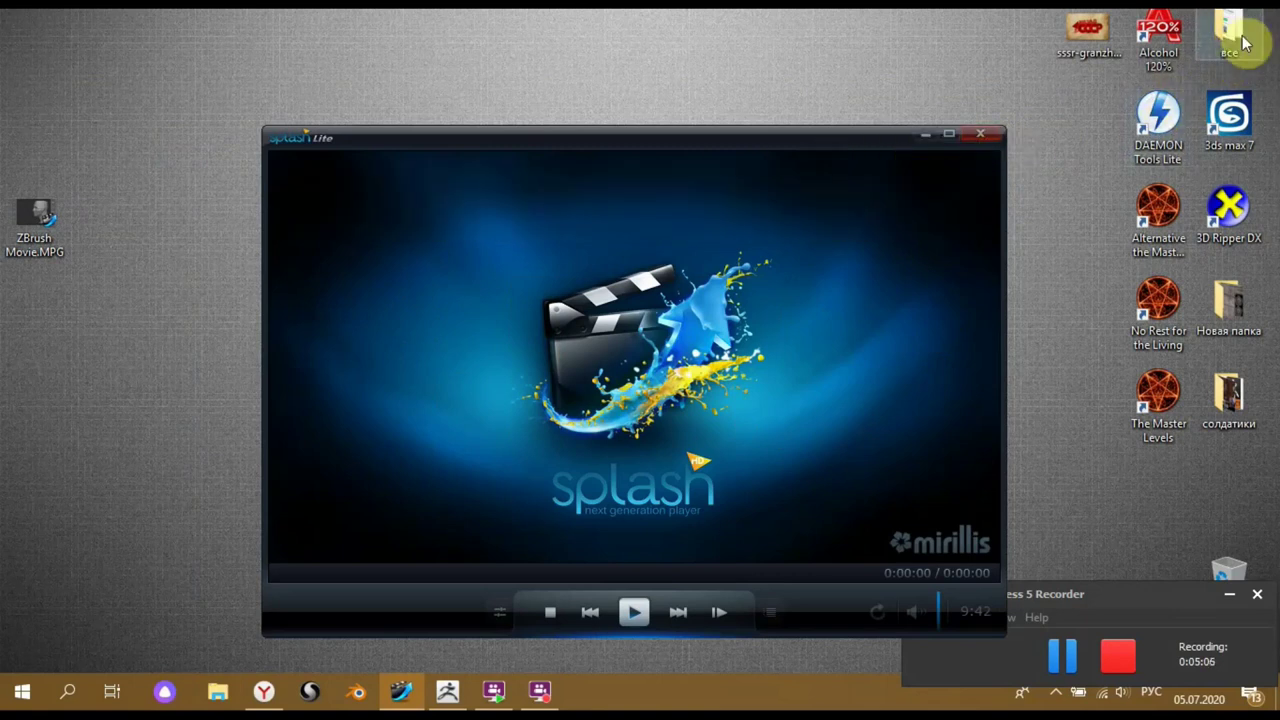
- Open все > Новая папка and launch the PocketDivXEncoder shortcut
double_click(1235, 38)
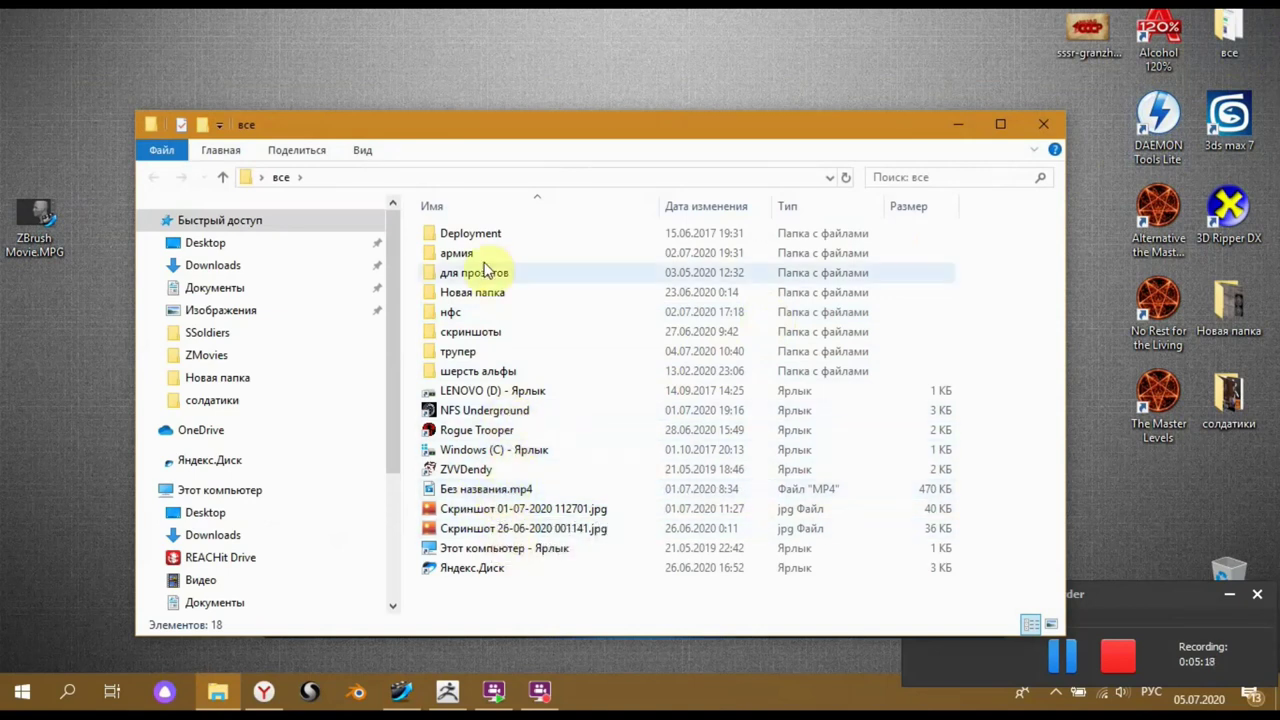
click(482, 303)
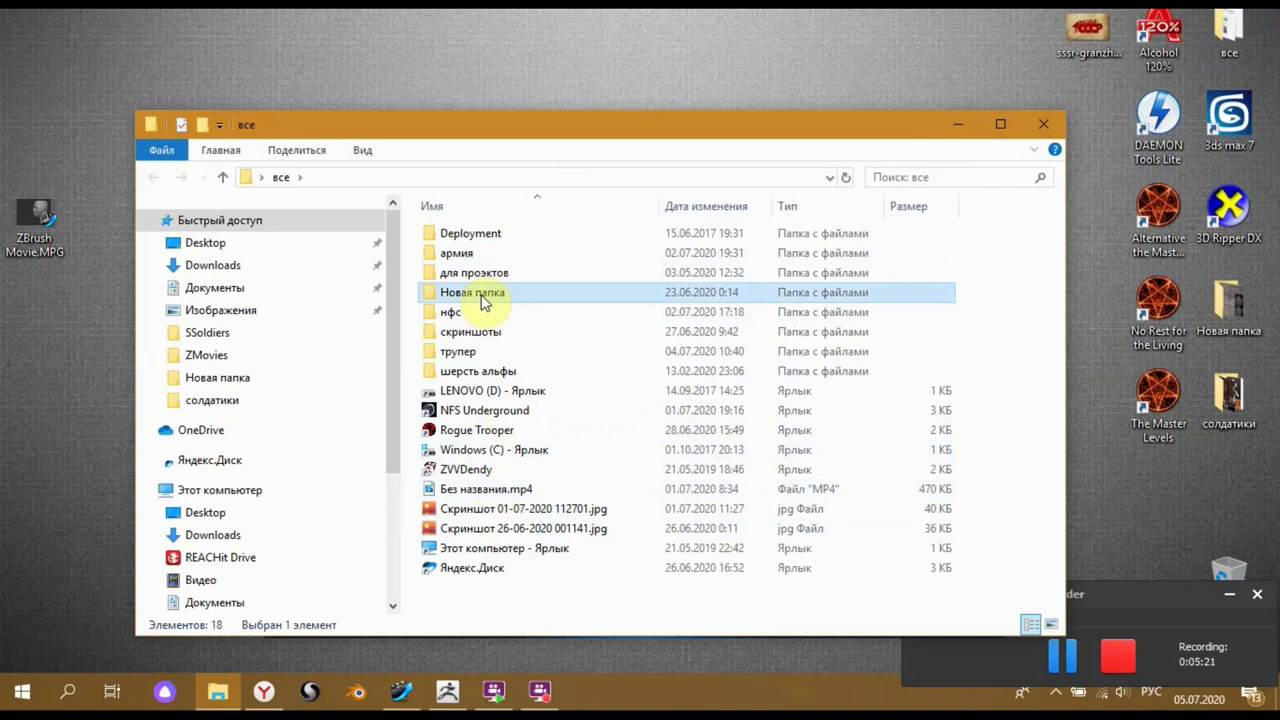
double_click(482, 303)
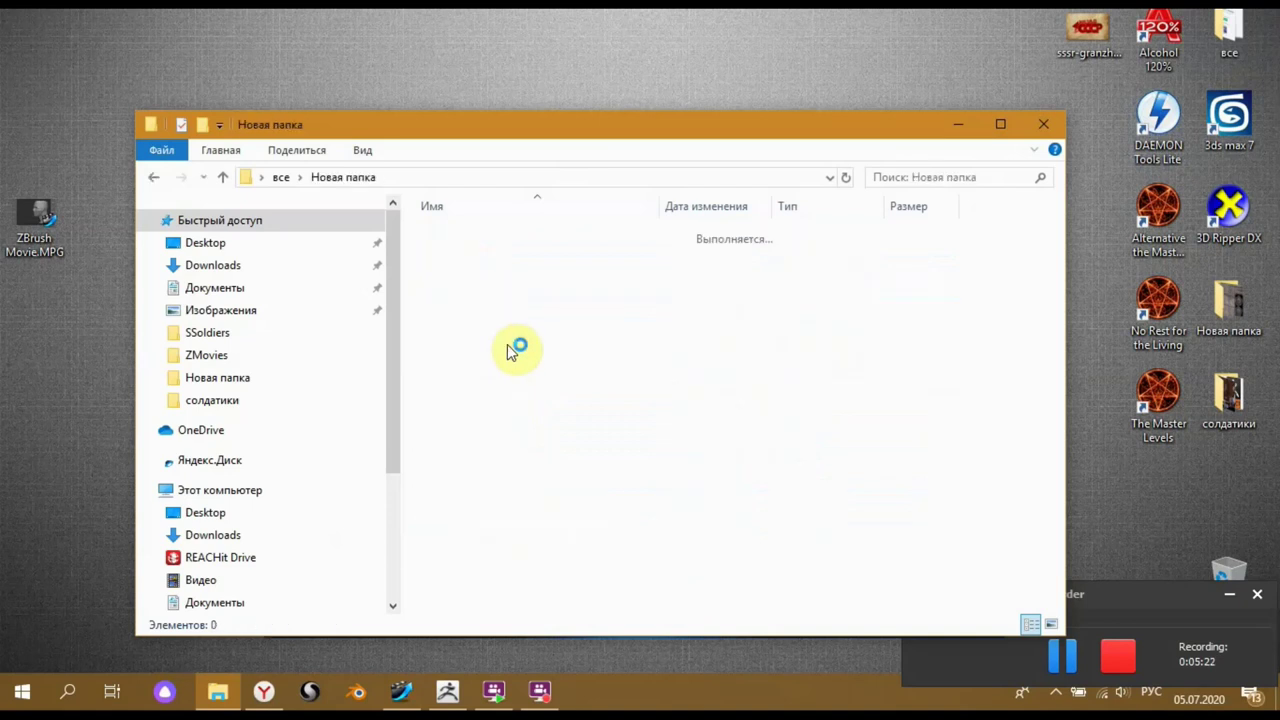
scroll(514, 386, down, 2)
scroll(514, 457, down, 3)
click(462, 467)
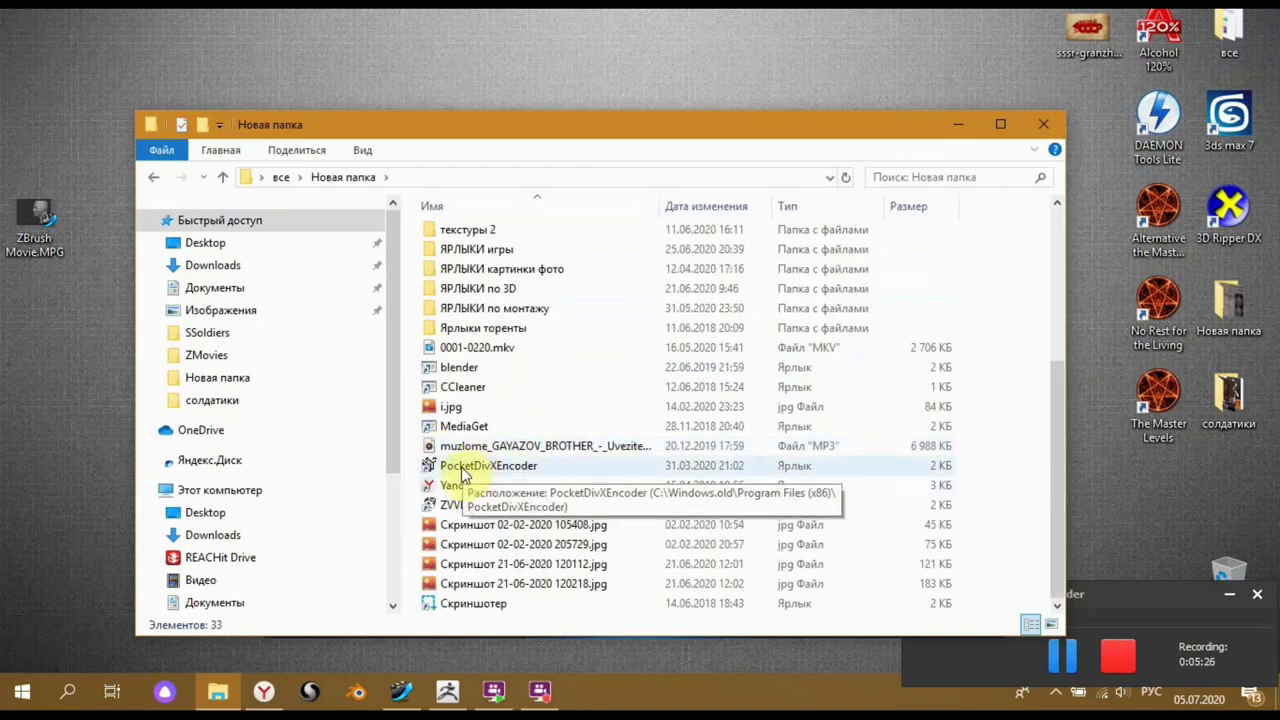
click(461, 477)
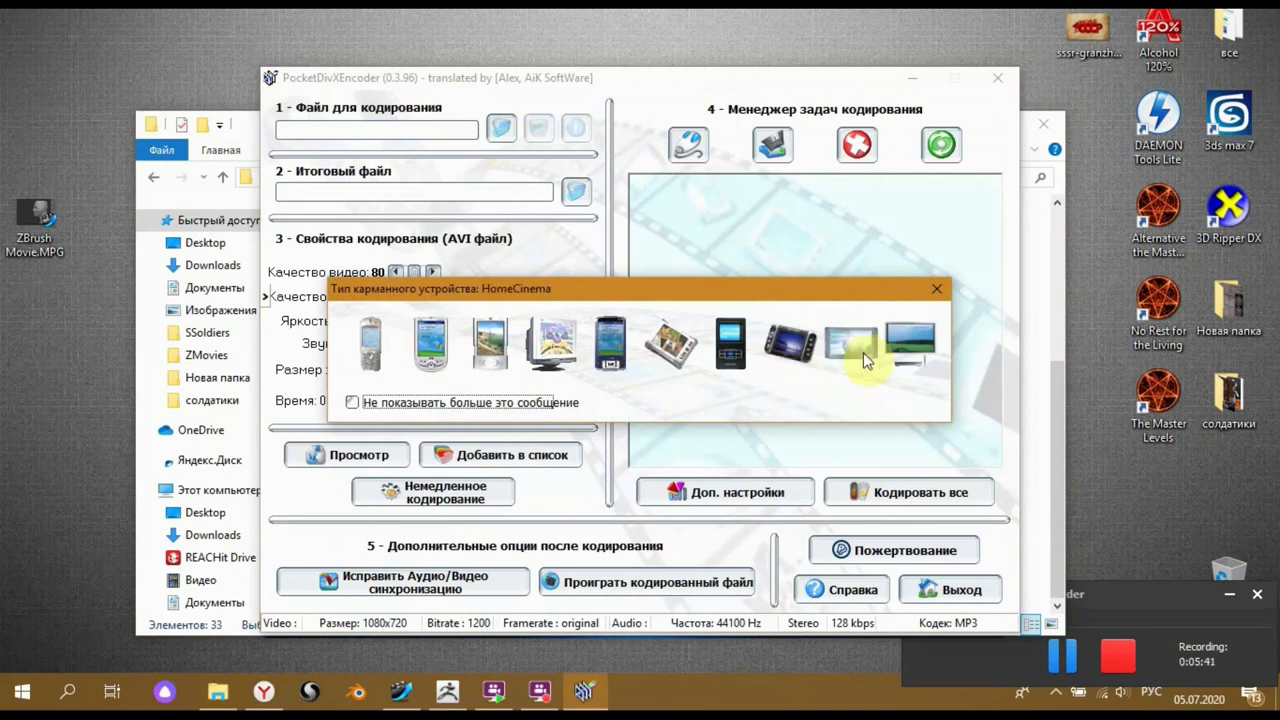
- Encode ZBrush Movie.MPG with the HDTV profile into ZBrush Movie_HDTV.avi
click(908, 355)
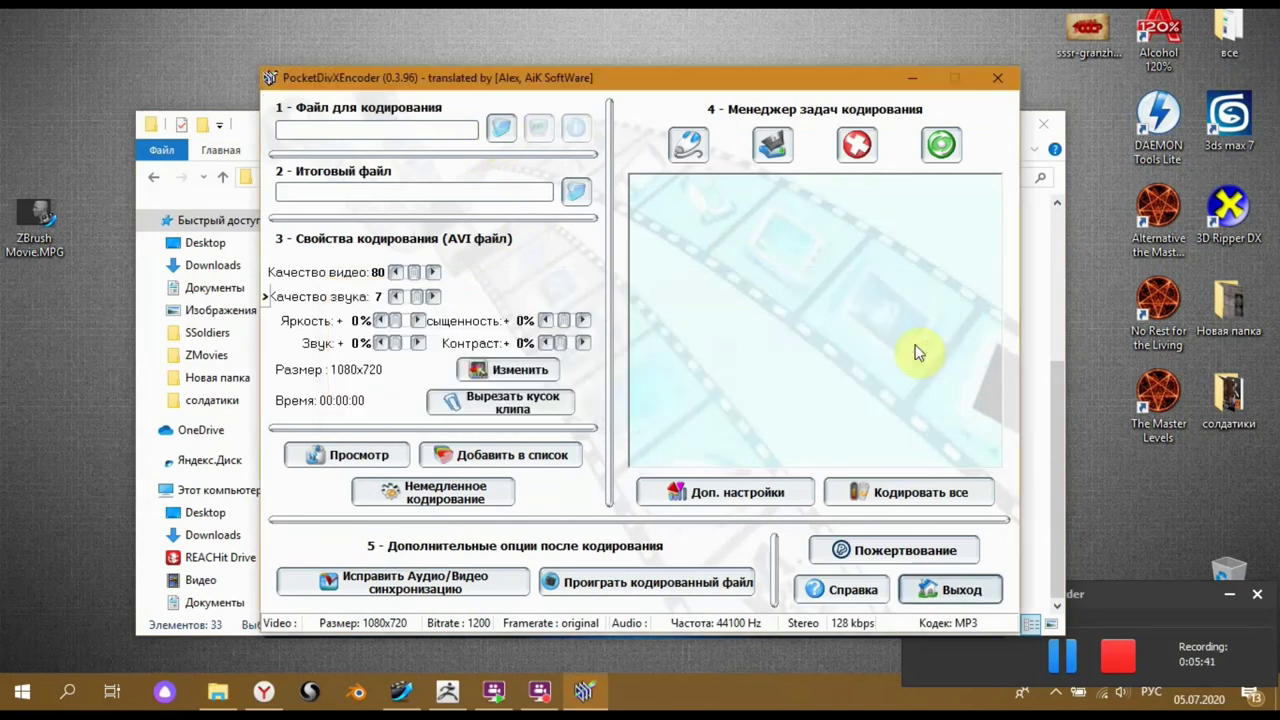
click(503, 130)
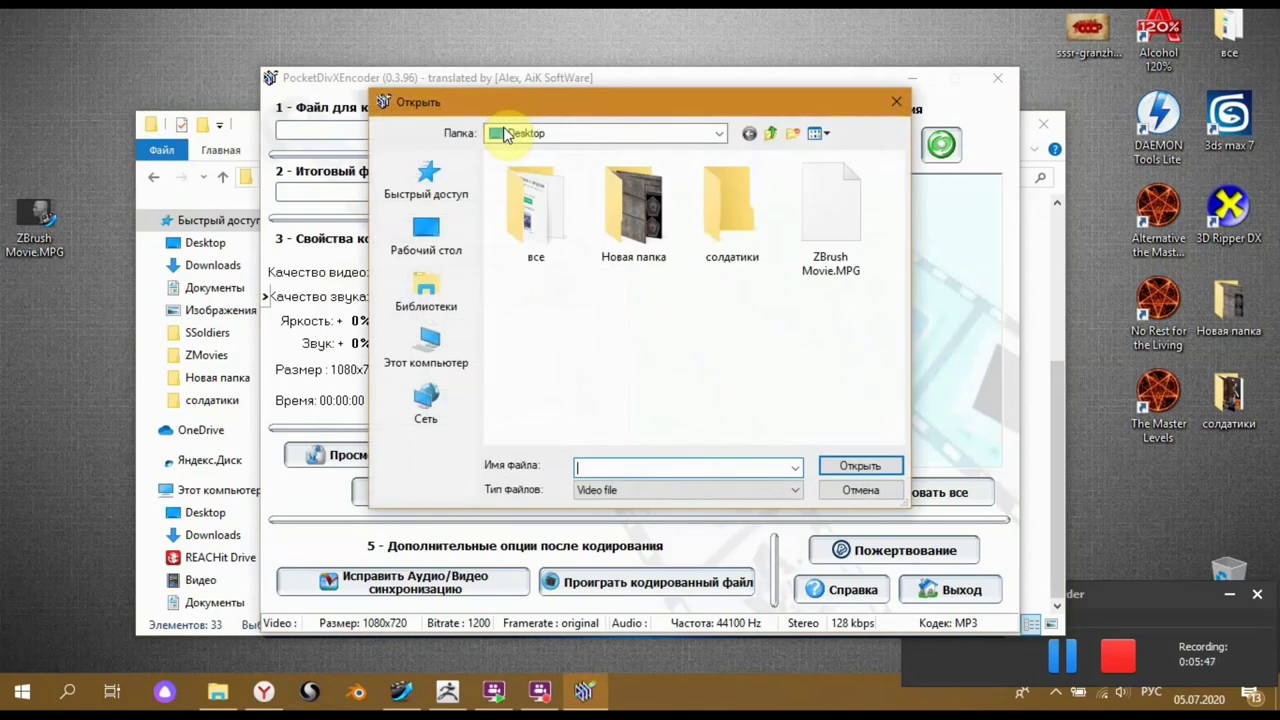
click(800, 255)
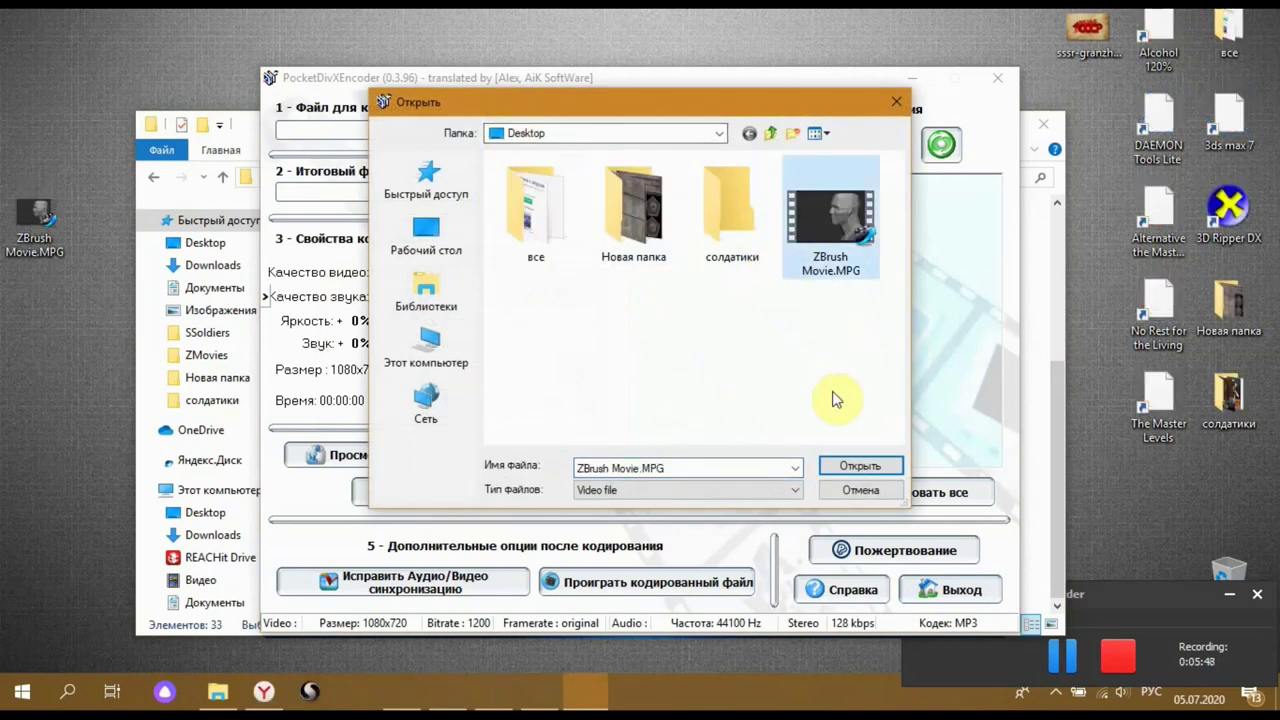
click(857, 467)
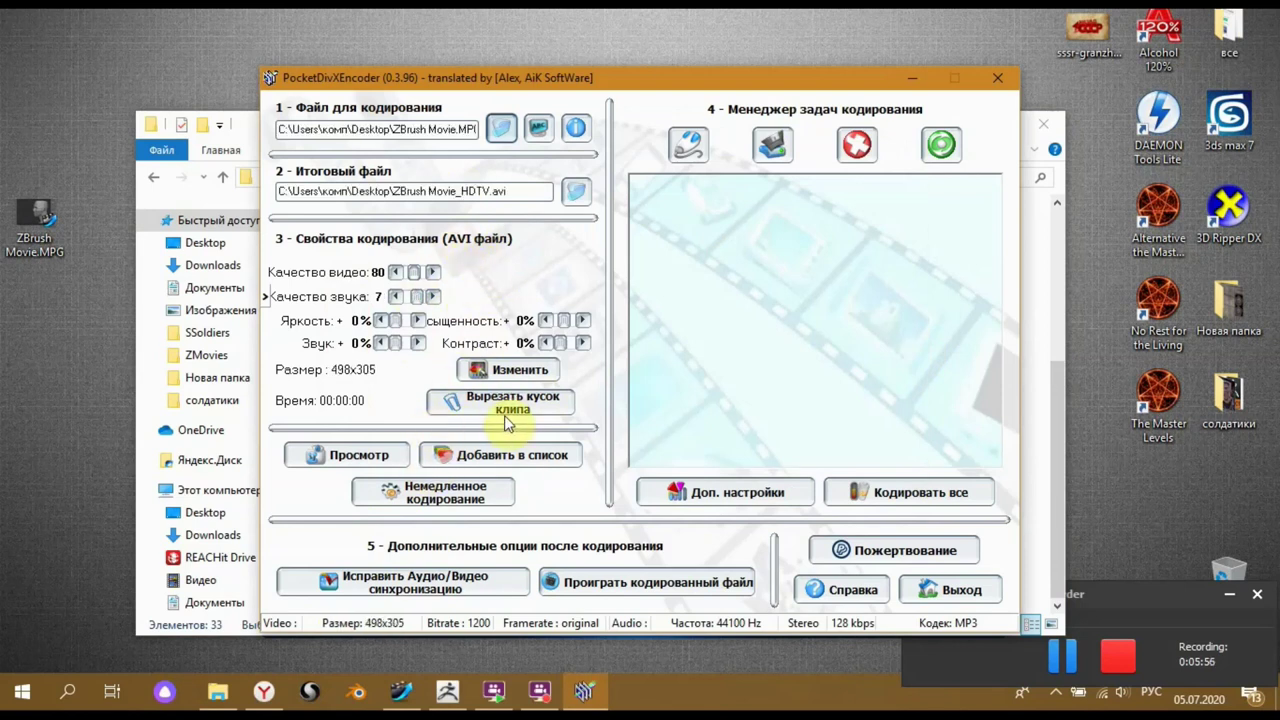
click(432, 505)
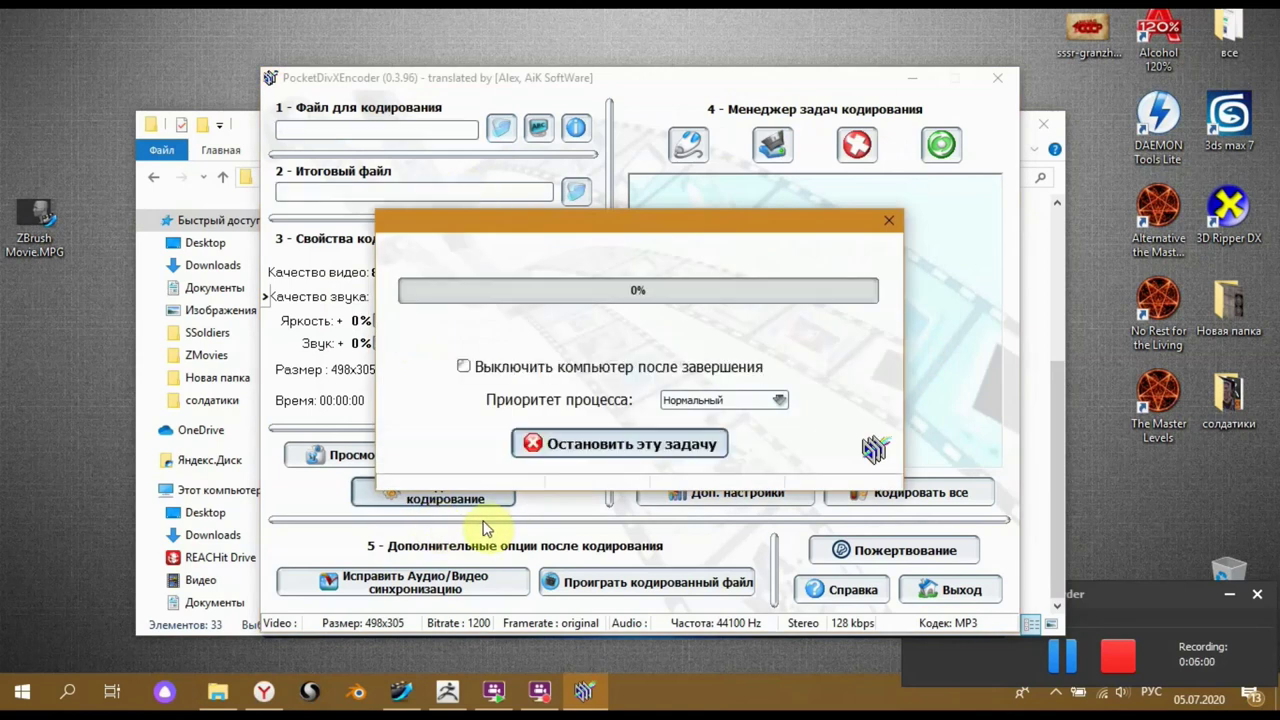
- Raise encoding priority to Самый высокий and close the finished-encoding message
click(781, 400)
click(720, 441)
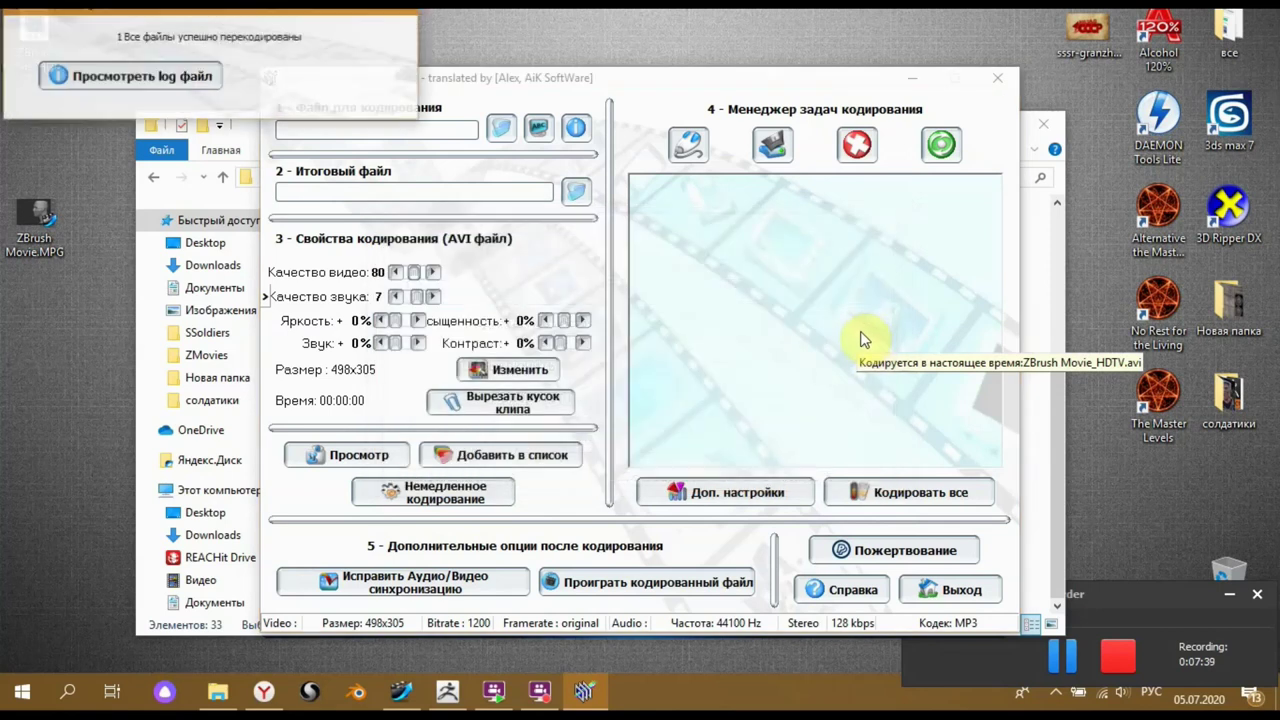
click(360, 85)
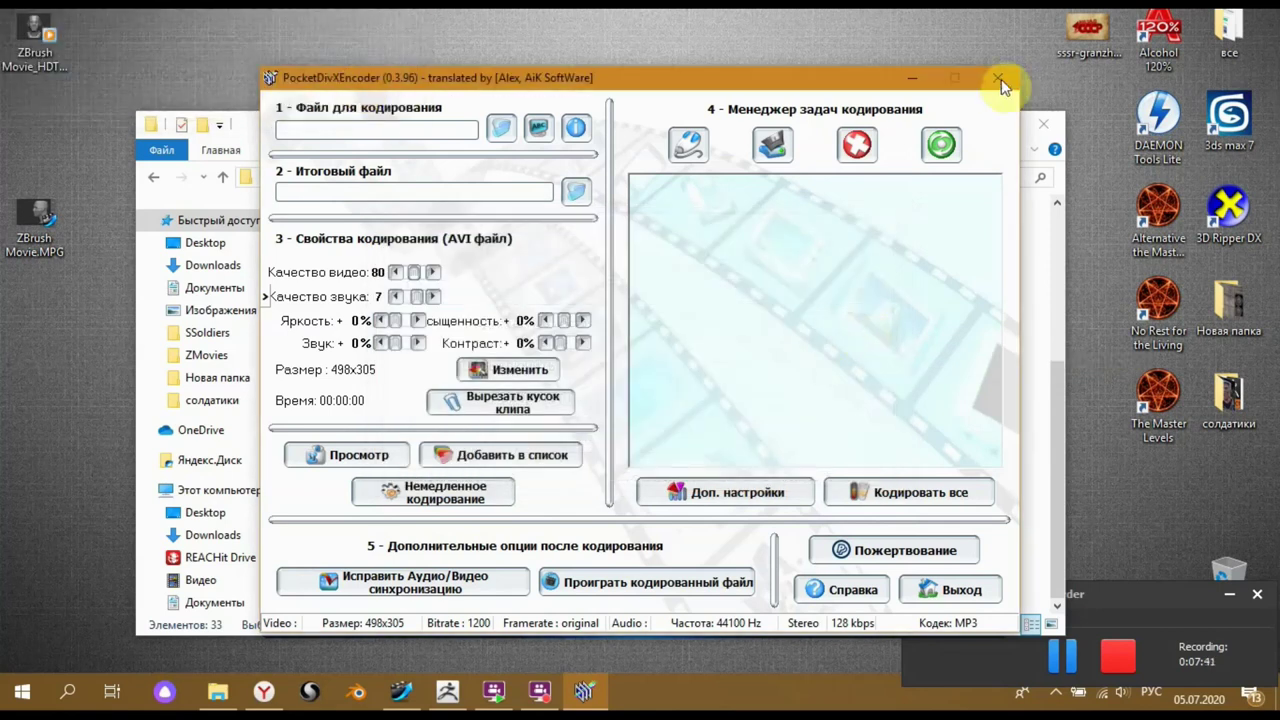
- Close PocketDivXEncoder and the folder window, then play ZBrush Movie_HDTV.avi full-screen in Splash Lite
click(996, 74)
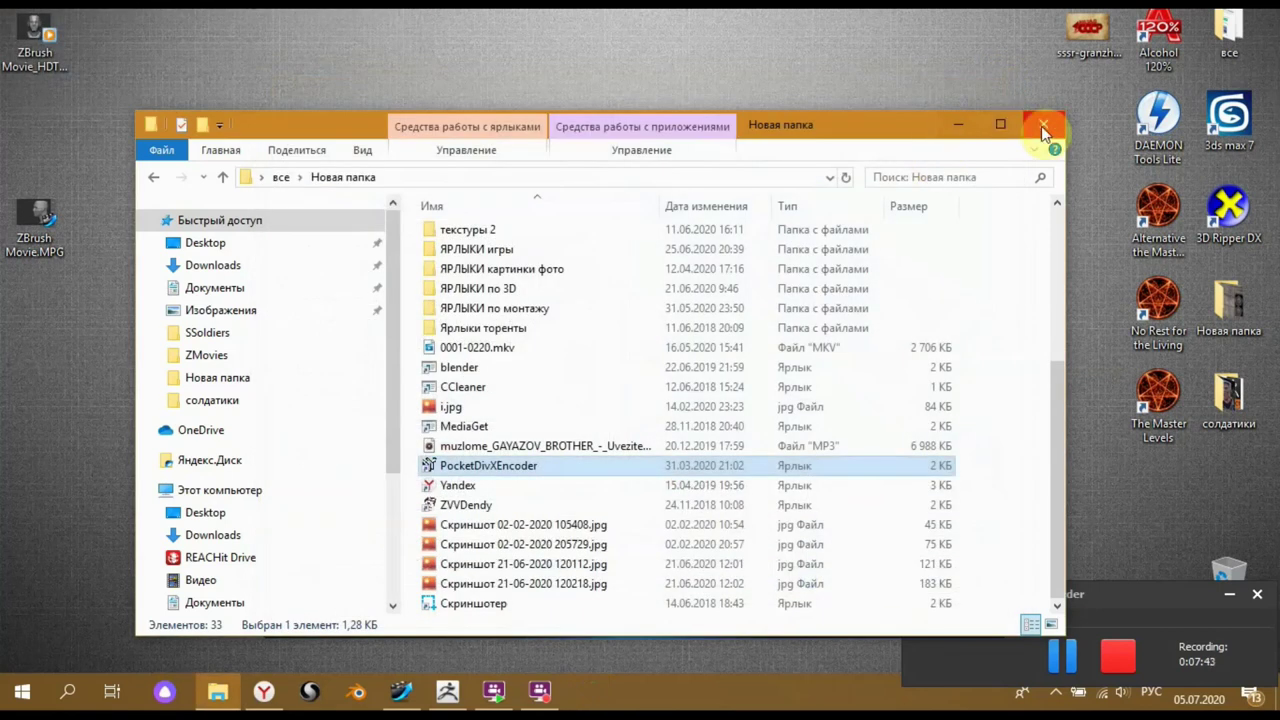
click(1043, 124)
drag(42, 45, 645, 292)
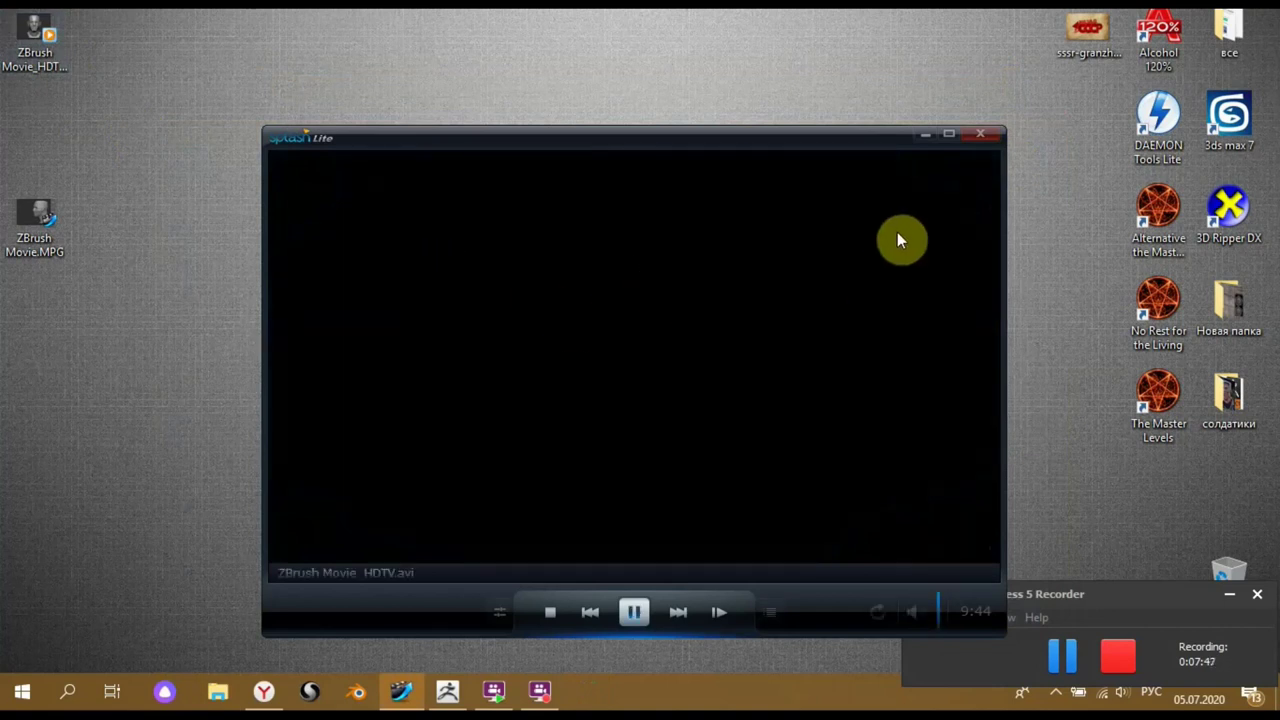
click(950, 138)
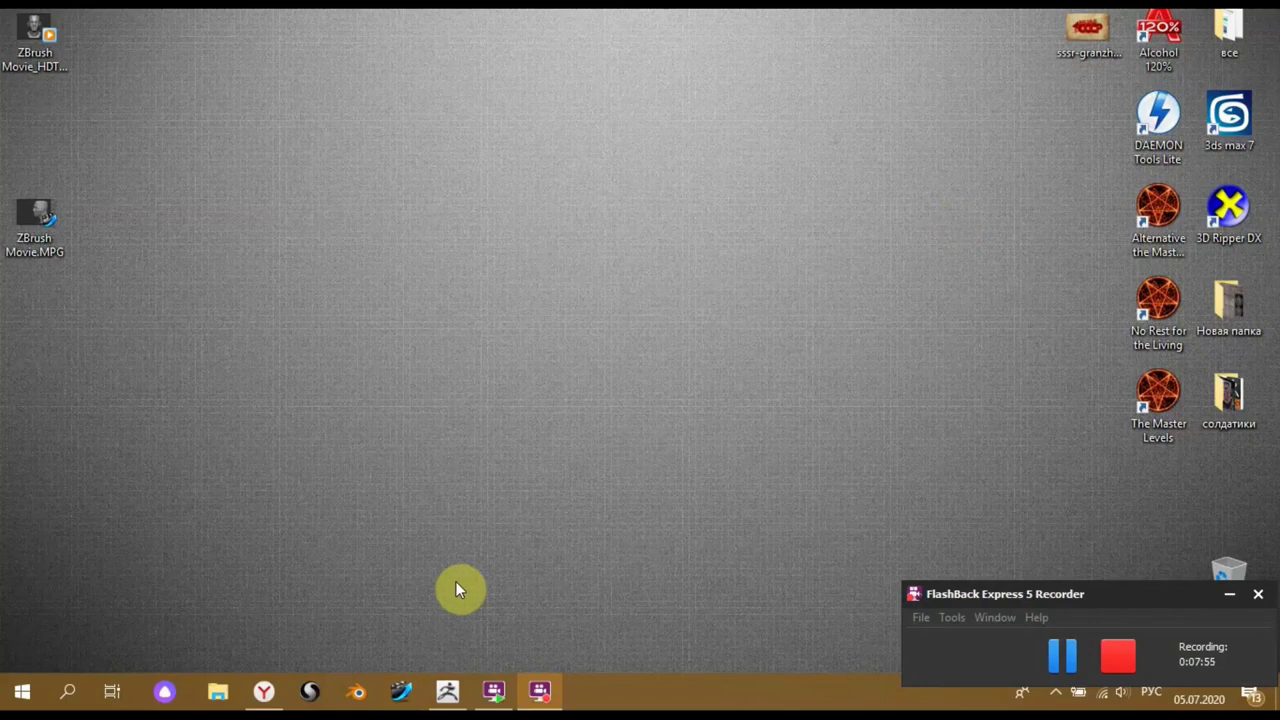
- Back in ZBrush, select the ClayBuildup brush from the brush picker
click(449, 690)
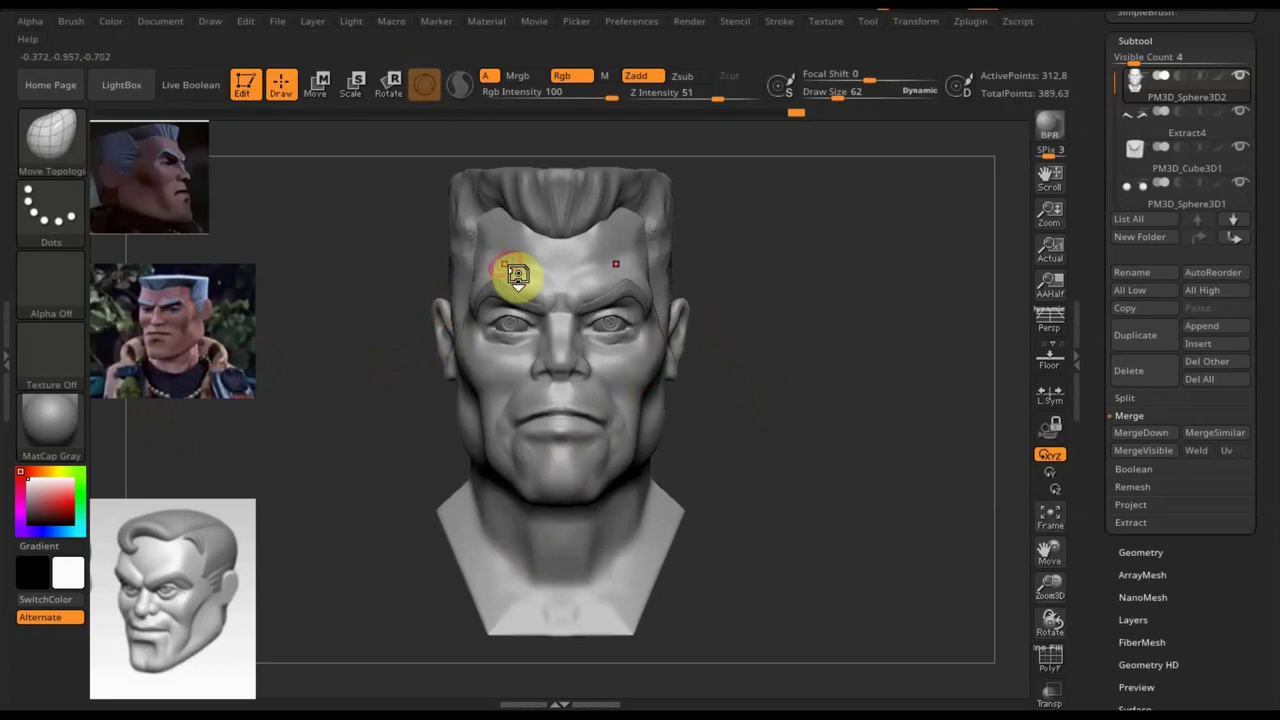
click(50, 137)
click(212, 165)
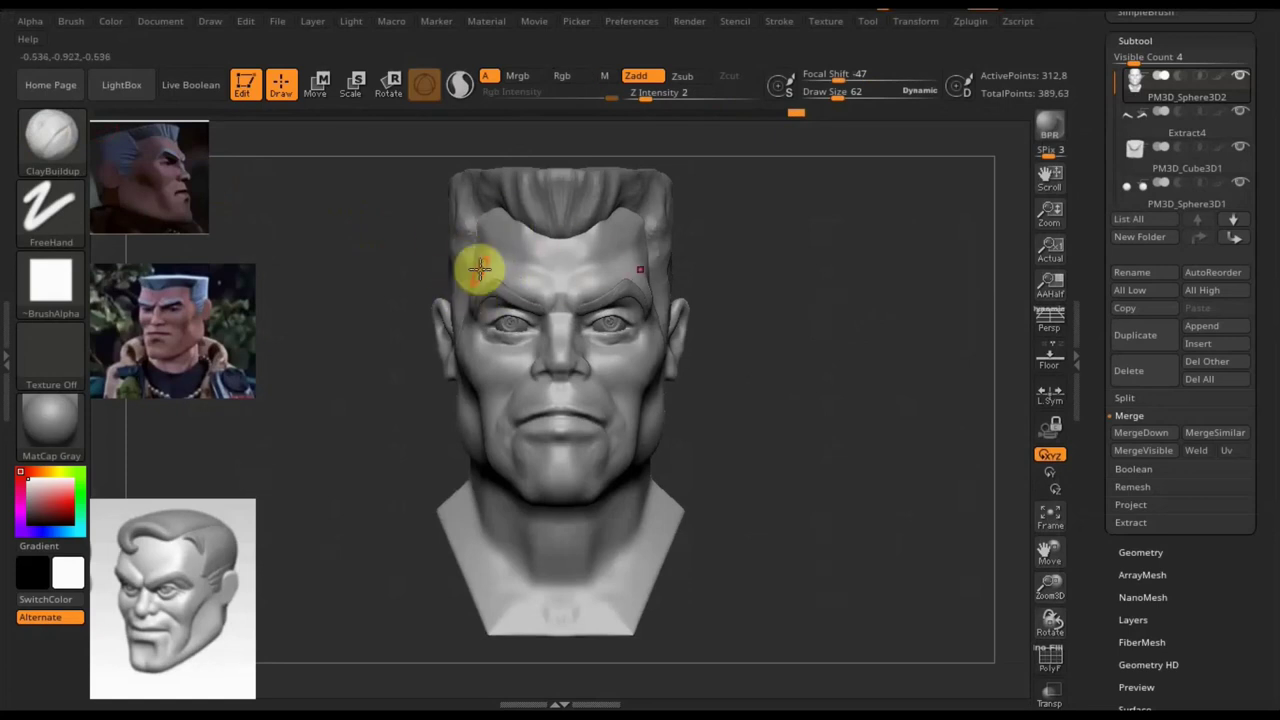
- Smooth the head's left cheek with Shift, then undo the stroke
key(shift)
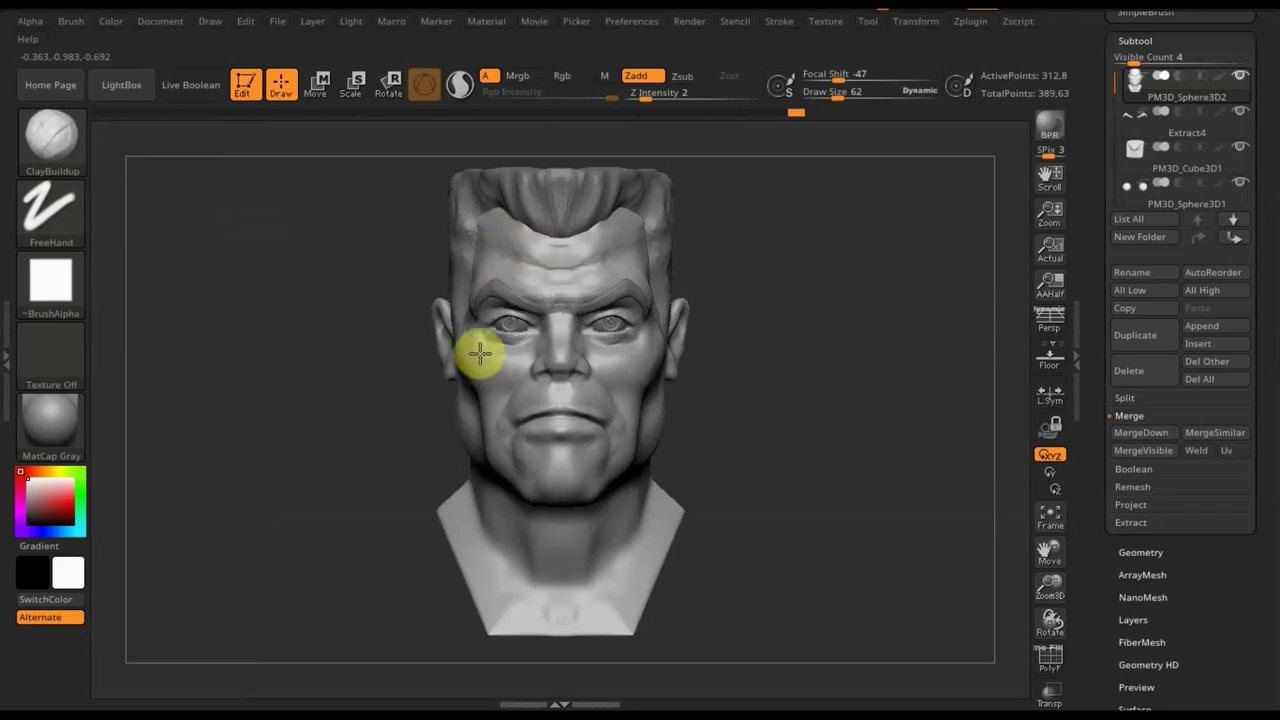
drag(536, 327, 497, 406)
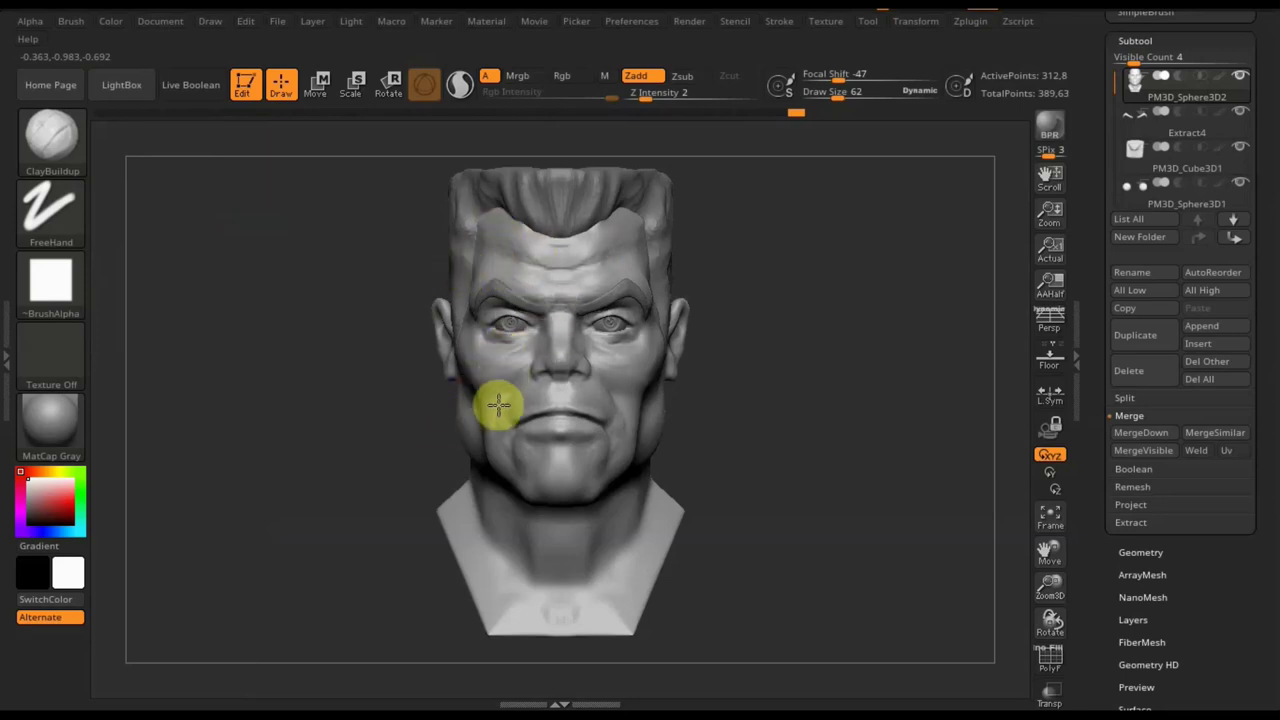
key(ctrl+z)
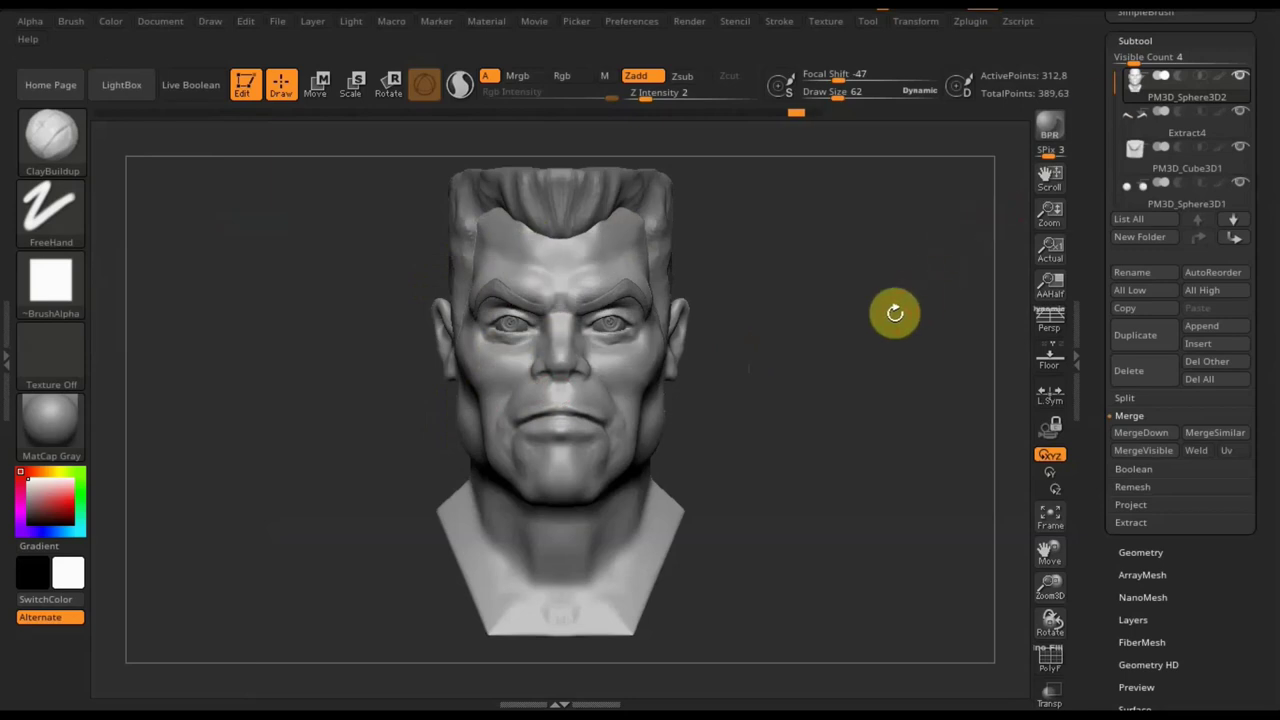